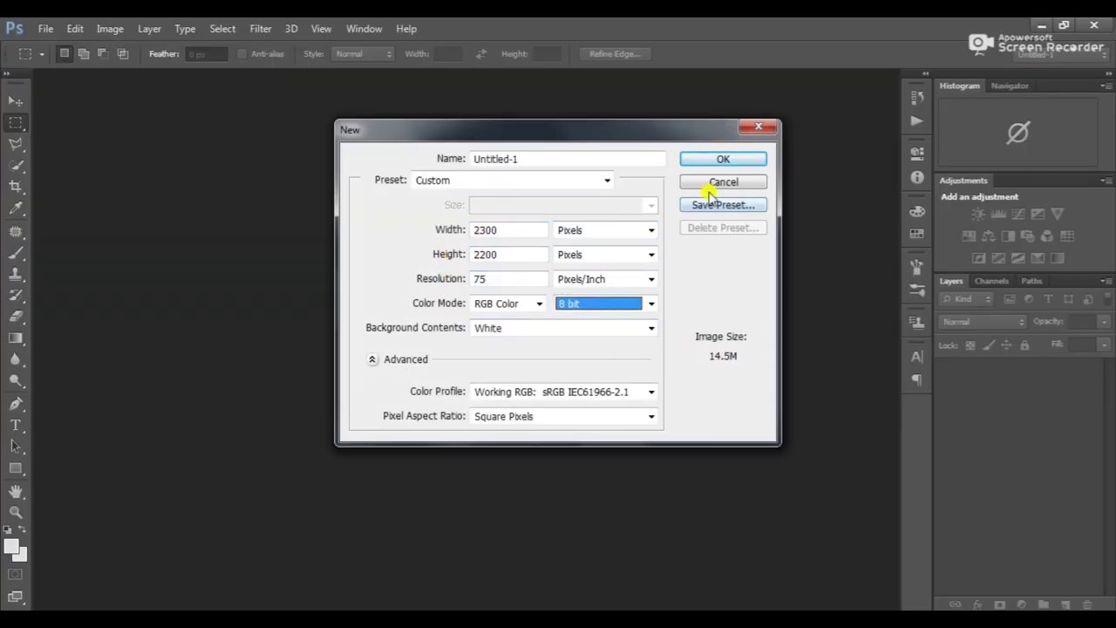
Step: Create the 2300×2200 'moon' document and fit the mountain photo across its lower half
{"action": "type", "text": "on"}
{"action": "key", "text": "Return"}
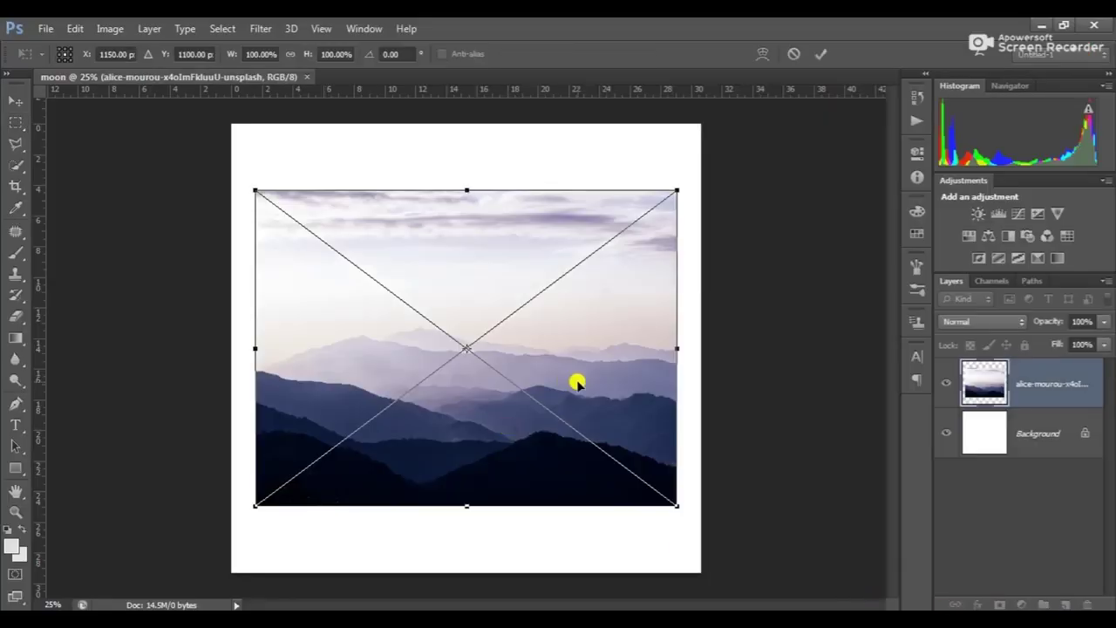
{"action": "left_click_drag", "start_coordinate": [677, 181], "coordinate": [692, 169]}
{"action": "left_click_drag", "start_coordinate": [466, 174], "coordinate": [467, 267]}
{"action": "left_click_drag", "start_coordinate": [697, 259], "coordinate": [713, 267]}
{"action": "left_click_drag", "start_coordinate": [653, 392], "coordinate": [578, 432]}
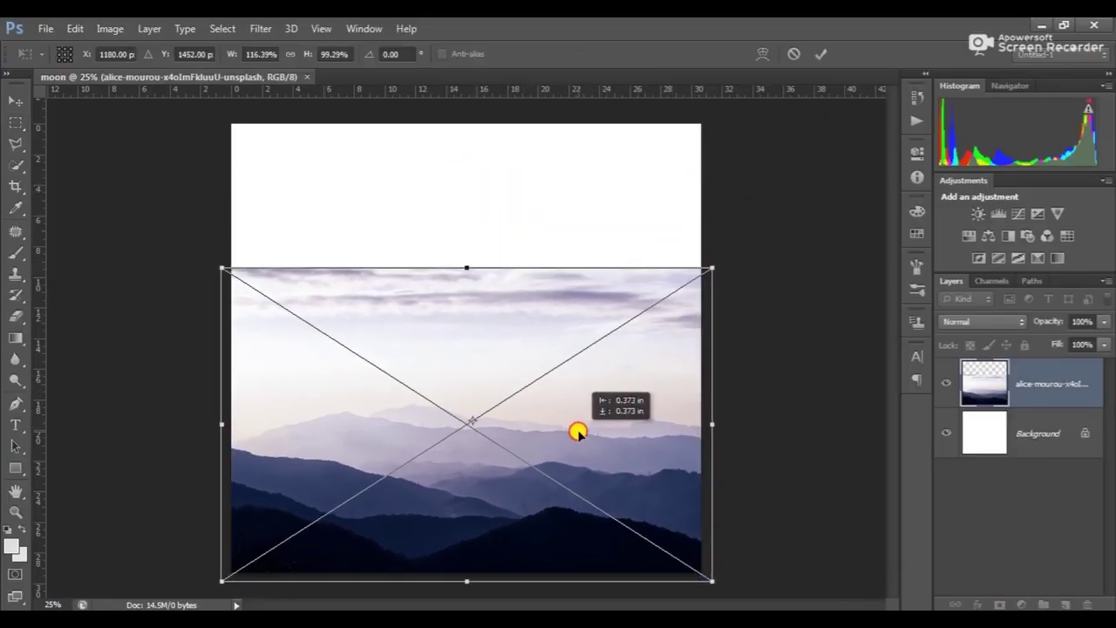
{"action": "left_click", "coordinate": [820, 53]}
Step: Mask the mountain layer and brush its sky into white at 38 opacity
{"action": "key", "text": "ctrl+t"}
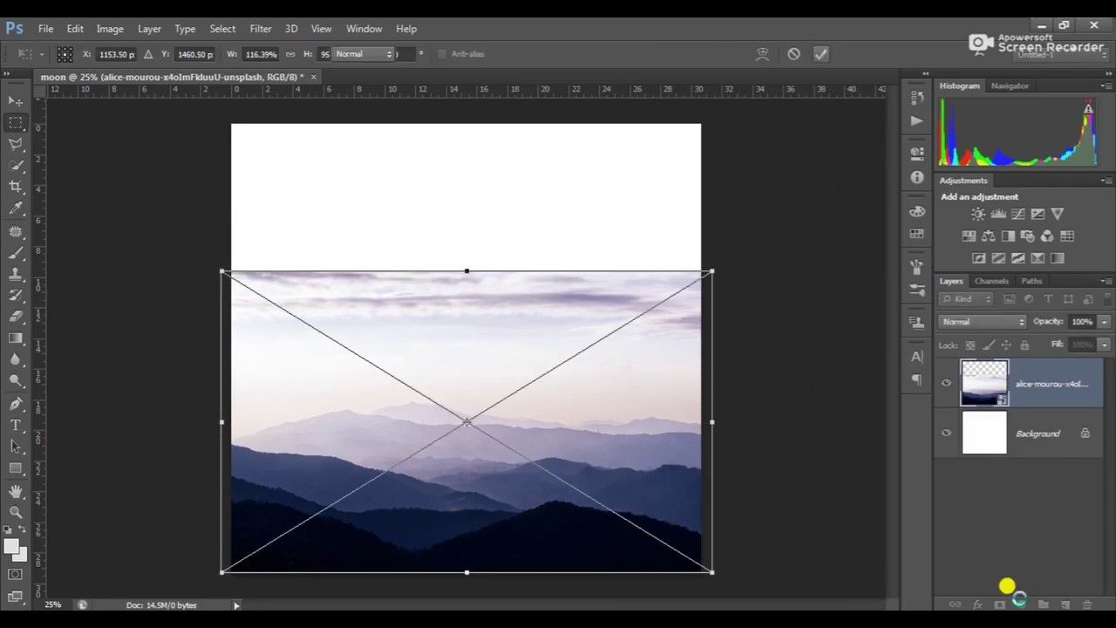
{"action": "left_click", "coordinate": [17, 255]}
{"action": "left_click_drag", "start_coordinate": [421, 210], "coordinate": [381, 267]}
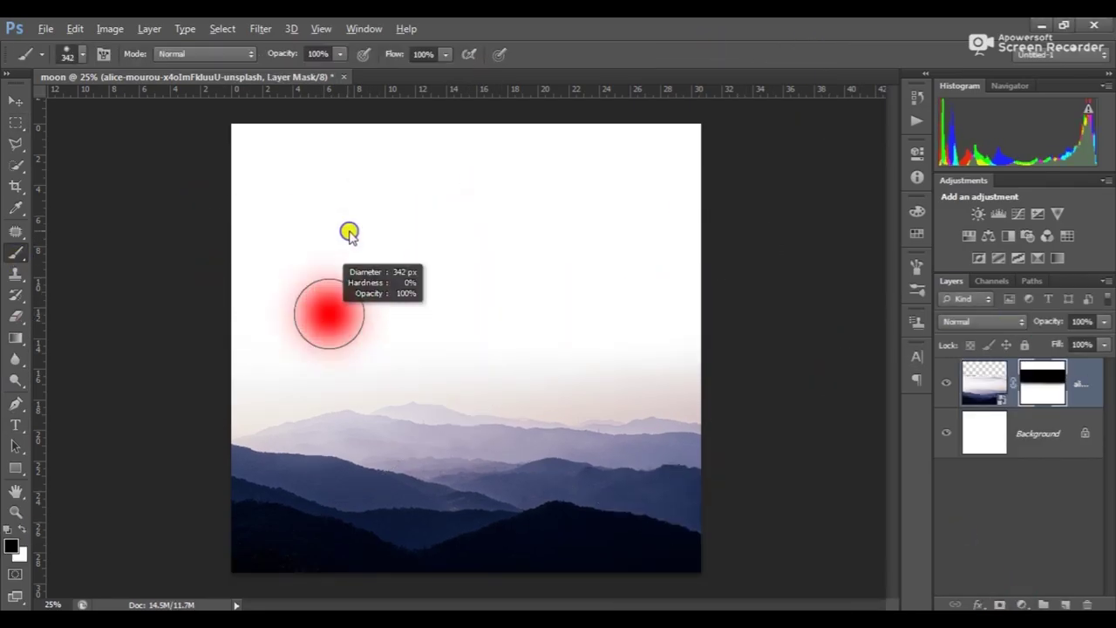
{"action": "type", "text": "38"}
{"action": "left_click_drag", "start_coordinate": [680, 377], "coordinate": [222, 371]}
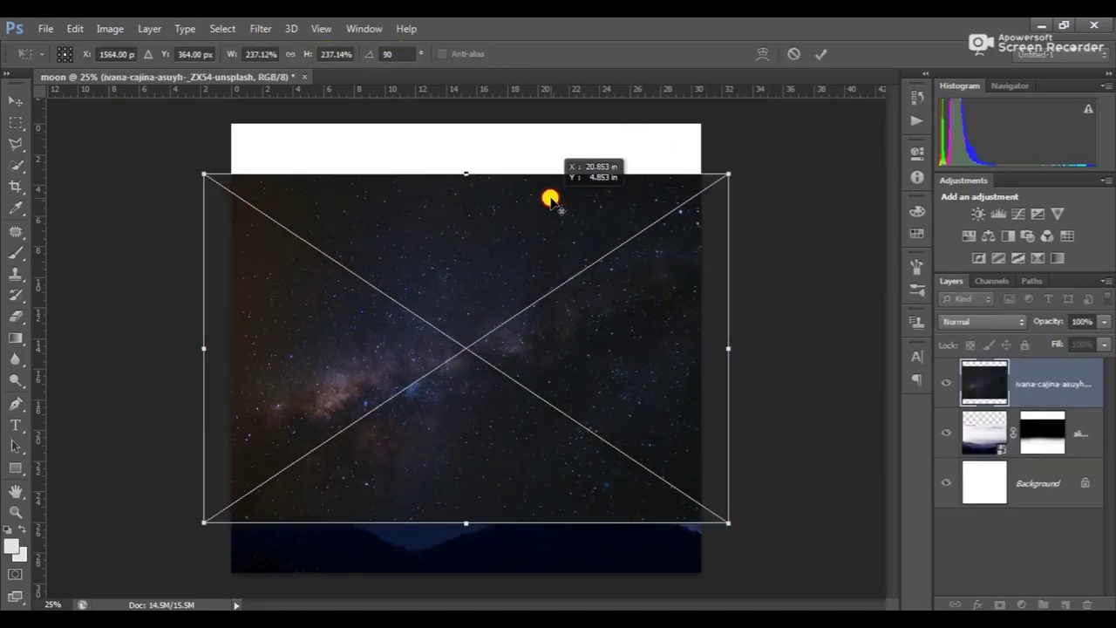
Step: Scale the starry sky image to cover the canvas, keeping it unflipped
{"action": "left_click_drag", "start_coordinate": [548, 204], "coordinate": [508, 210]}
{"action": "right_click", "coordinate": [528, 184]}
{"action": "left_click", "coordinate": [581, 410]}
{"action": "key", "text": "ctrl+z"}
{"action": "left_click", "coordinate": [820, 54]}
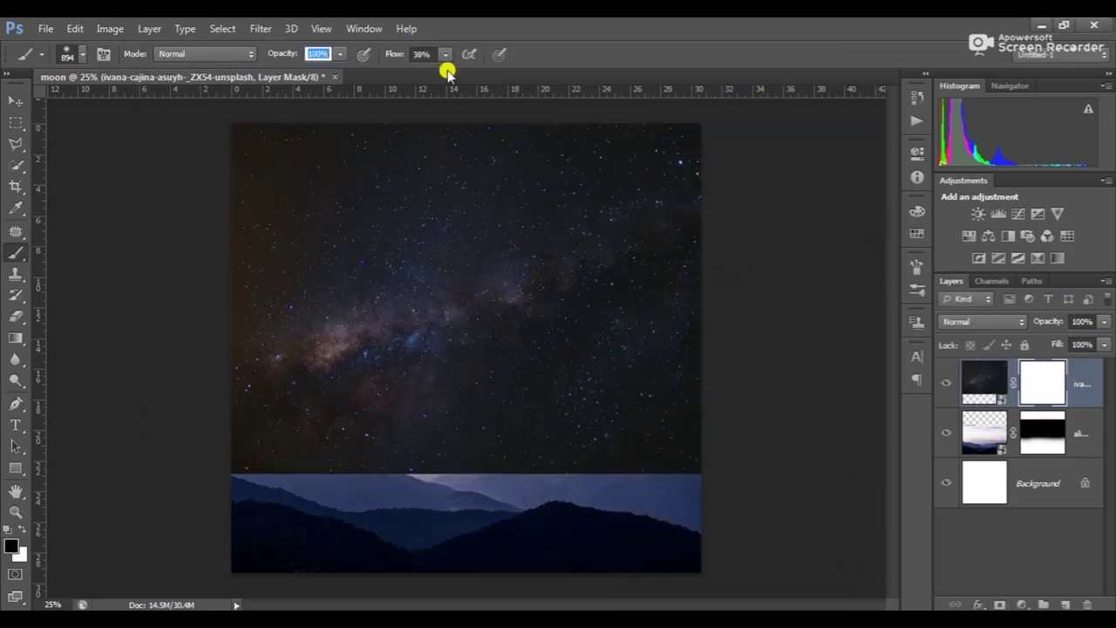
Step: Fade the star sky's lower part into a hazy horizon and raise its bottom edge
{"action": "mouse_move", "coordinate": [218, 515]}
{"action": "left_mouse_down"}
{"action": "mouse_move", "coordinate": [521, 490]}
{"action": "mouse_move", "coordinate": [260, 465]}
{"action": "mouse_move", "coordinate": [459, 450]}
{"action": "left_mouse_up"}
{"action": "key", "text": "2"}
{"action": "key", "text": "1"}
{"action": "left_click_drag", "start_coordinate": [268, 447], "coordinate": [697, 427]}
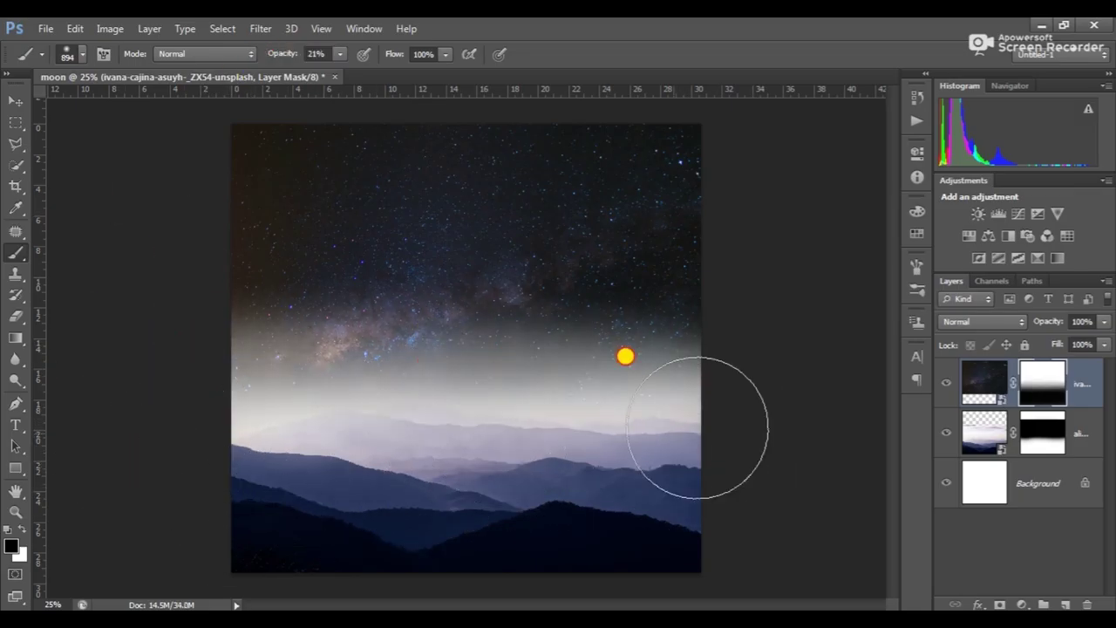
{"action": "key", "text": "ctrl+t"}
{"action": "left_click_drag", "start_coordinate": [466, 493], "coordinate": [461, 468]}
{"action": "key", "text": "Return"}
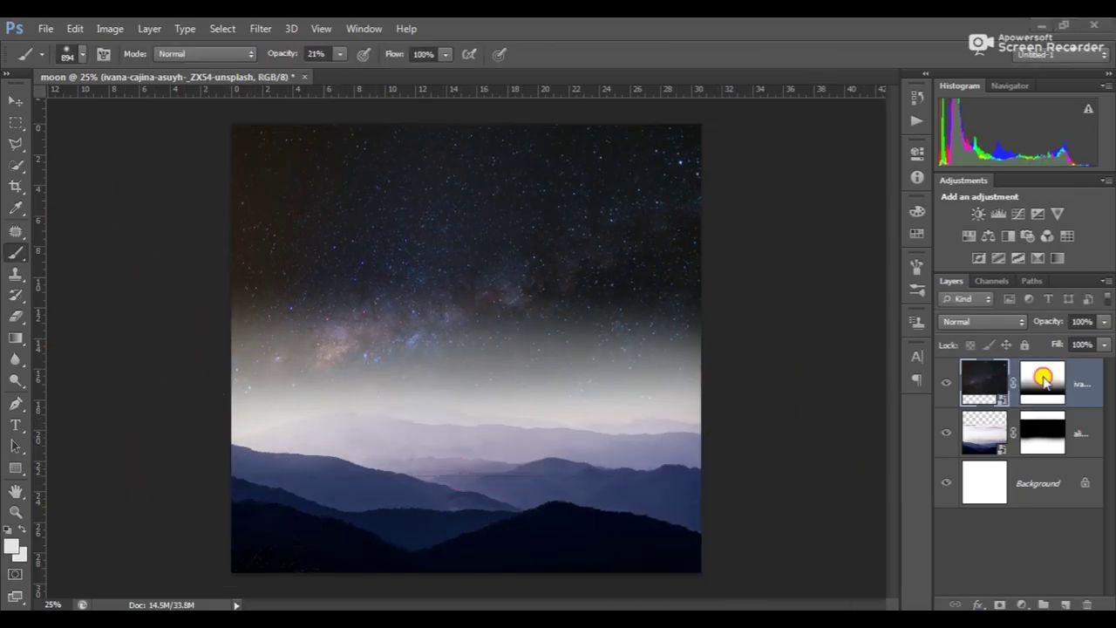
Step: Brighten the horizon haze across the canvas with a larger brush at 52% opacity
{"action": "key", "text": "5"}
{"action": "left_click", "coordinate": [270, 58]}
{"action": "type", "text": "52"}
{"action": "left_click_drag", "start_coordinate": [262, 401], "coordinate": [680, 401]}
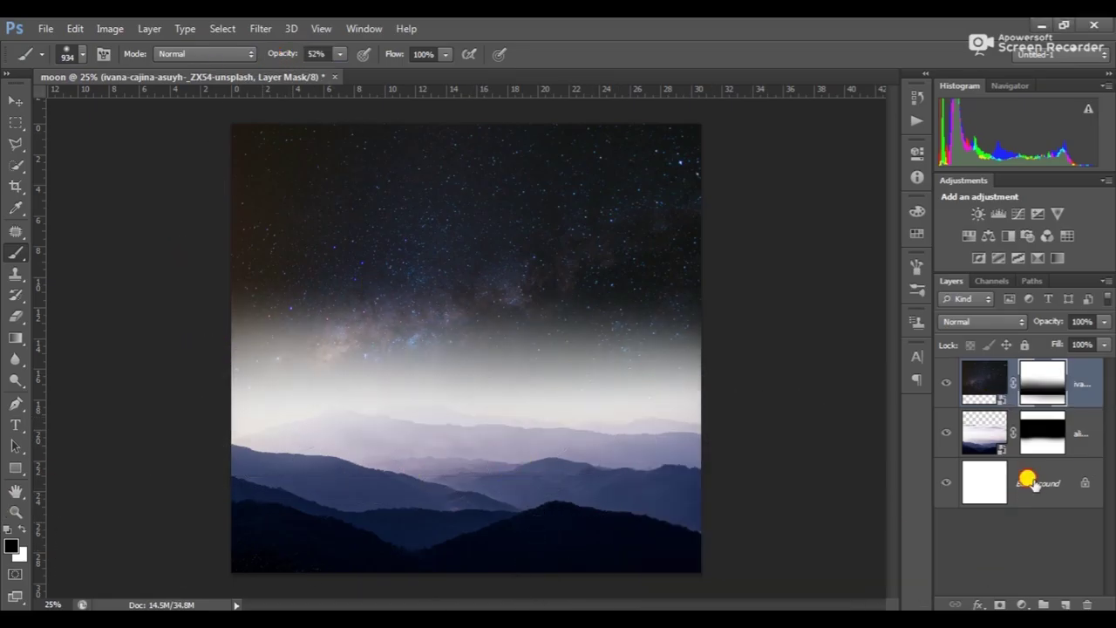
Step: Add a light blue #95cce5 solid-colour fill layer above the Background
{"action": "left_click", "coordinate": [1026, 475]}
{"action": "left_click", "coordinate": [1021, 604]}
{"action": "left_click_drag", "start_coordinate": [877, 428], "coordinate": [877, 454]}
{"action": "left_click_drag", "start_coordinate": [782, 346], "coordinate": [844, 197]}
{"action": "left_click", "coordinate": [767, 258]}
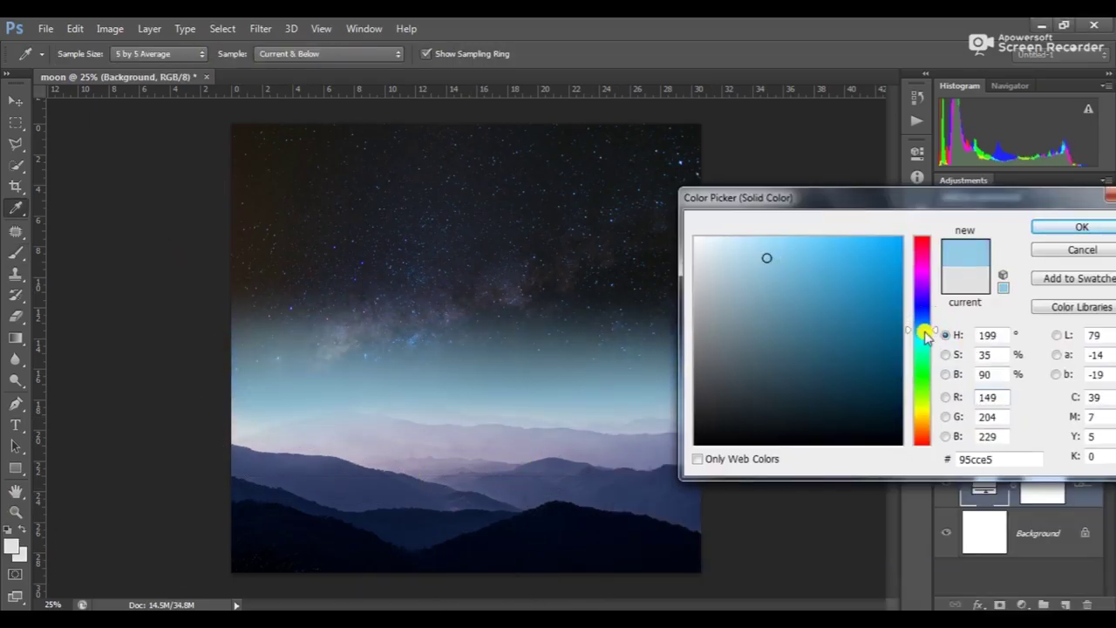
Step: Confirm the blue fill, add Color Balance with Cyan-Red -42, and resample the fill near-white
{"action": "left_click_drag", "start_coordinate": [924, 331], "coordinate": [936, 327]}
{"action": "left_click", "coordinate": [1045, 227]}
{"action": "left_click", "coordinate": [1008, 235]}
{"action": "left_click_drag", "start_coordinate": [779, 229], "coordinate": [761, 234]}
{"action": "double_click", "coordinate": [984, 579]}
{"action": "left_click_drag", "start_coordinate": [663, 508], "coordinate": [342, 457]}
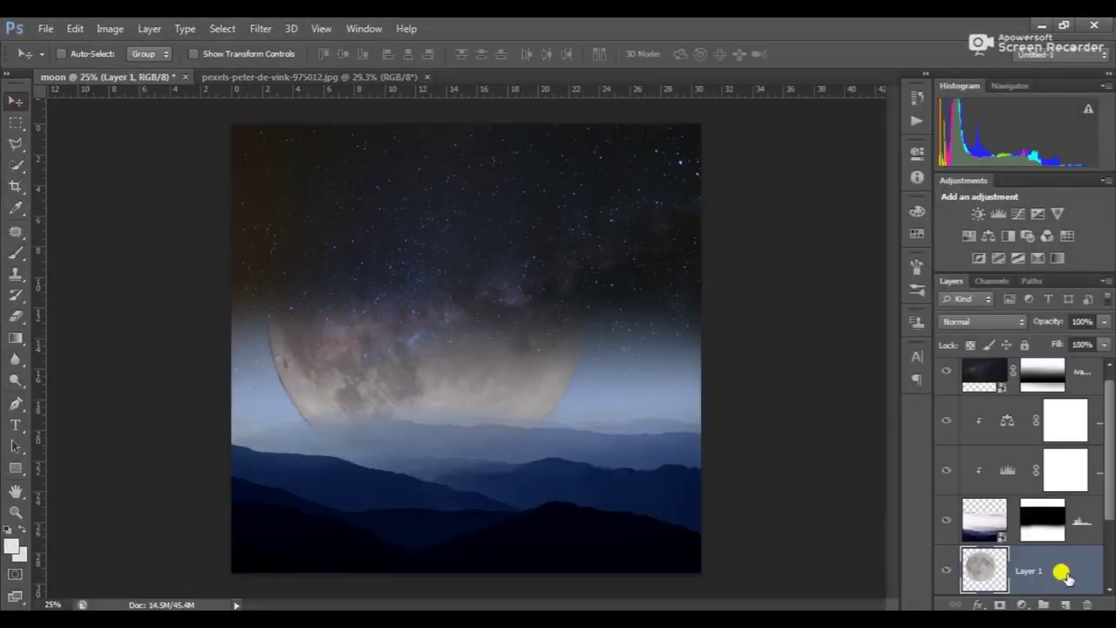
Step: Move the moon layer to the top and mask it into a crescent with an inverted ellipse
{"action": "left_click_drag", "start_coordinate": [1064, 576], "coordinate": [1028, 362]}
{"action": "left_click_drag", "start_coordinate": [482, 405], "coordinate": [525, 381]}
{"action": "right_click", "coordinate": [16, 122]}
{"action": "left_click", "coordinate": [61, 141]}
{"action": "left_click_drag", "start_coordinate": [266, 146], "coordinate": [565, 377]}
{"action": "left_click", "coordinate": [1004, 602]}
{"action": "key", "text": "ctrl+i"}
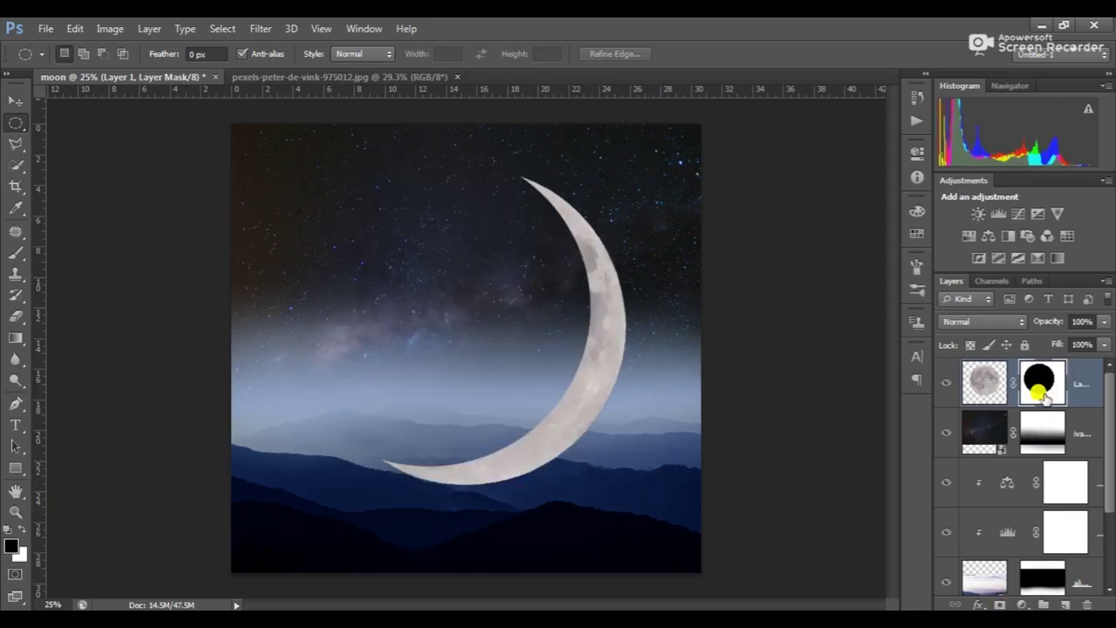
Step: Shrink the crescent moon to 42% and commit the transform
{"action": "key", "text": "ctrl+t"}
{"action": "left_click_drag", "start_coordinate": [626, 485], "coordinate": [515, 396]}
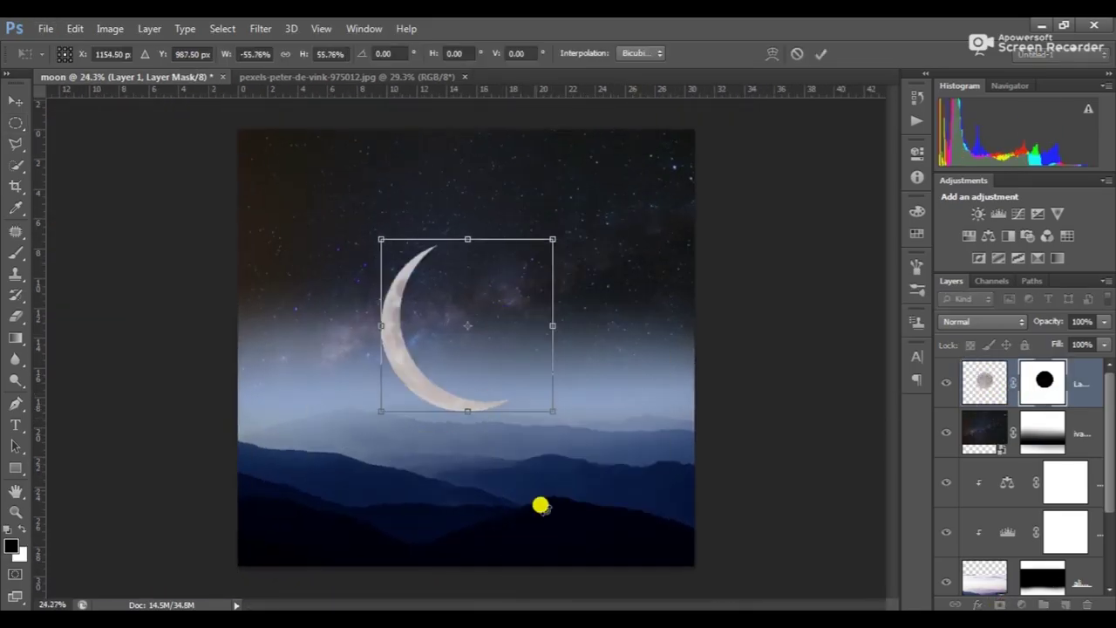
{"action": "left_click", "coordinate": [820, 53]}
Step: Darken the crescent moon's edges with the Burn Tool
{"action": "left_click", "coordinate": [724, 485]}
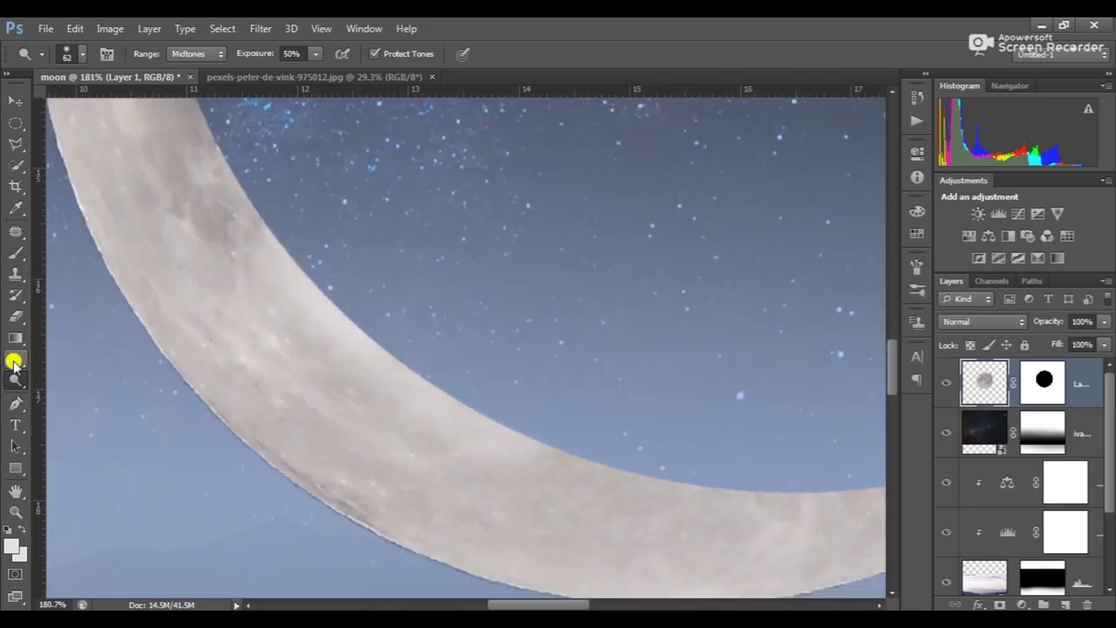
{"action": "right_click", "coordinate": [15, 380]}
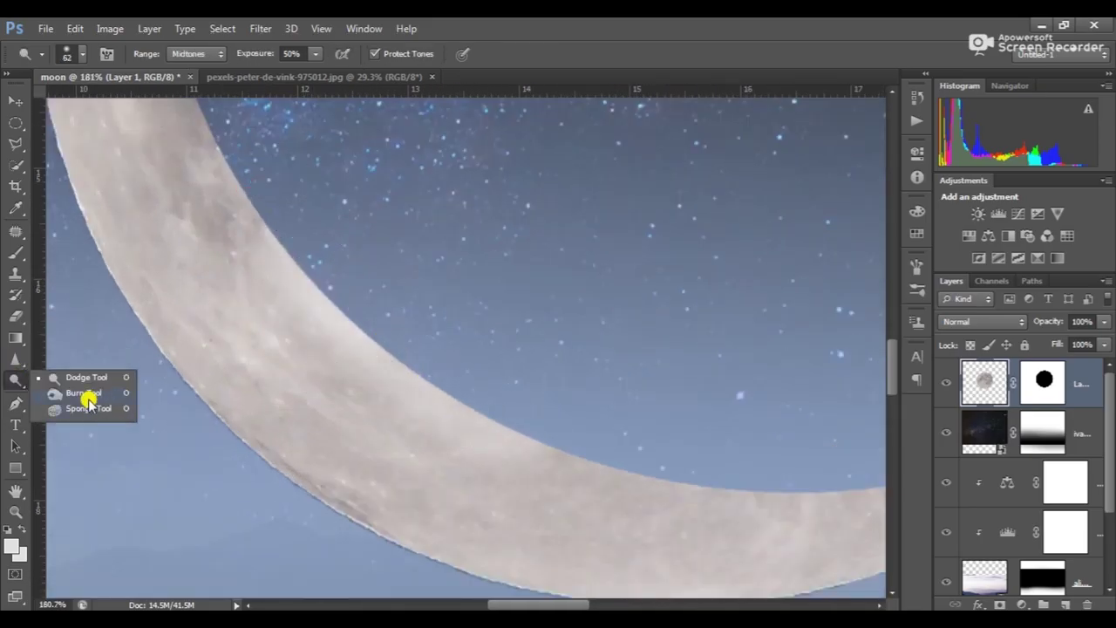
{"action": "left_click", "coordinate": [87, 389]}
{"action": "scroll", "coordinate": [478, 281], "scroll_direction": "down", "scroll_amount": 2}
{"action": "scroll", "coordinate": [433, 236], "scroll_direction": "down", "scroll_amount": 2}
{"action": "scroll", "coordinate": [491, 389], "scroll_direction": "down", "scroll_amount": 2}
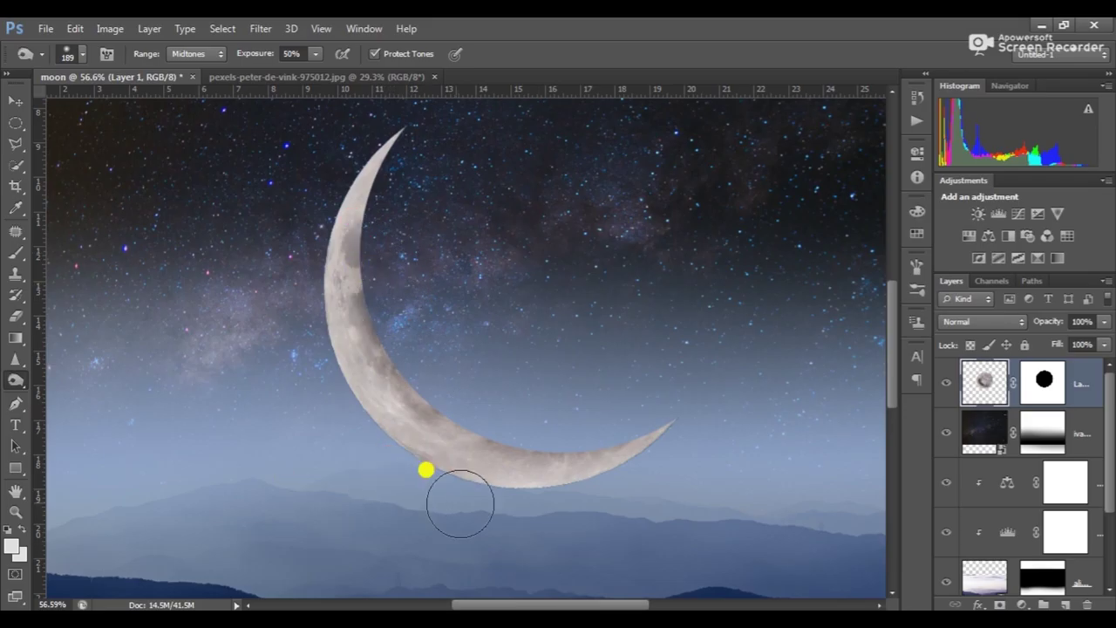
{"action": "scroll", "coordinate": [322, 248], "scroll_direction": "up", "scroll_amount": 2}
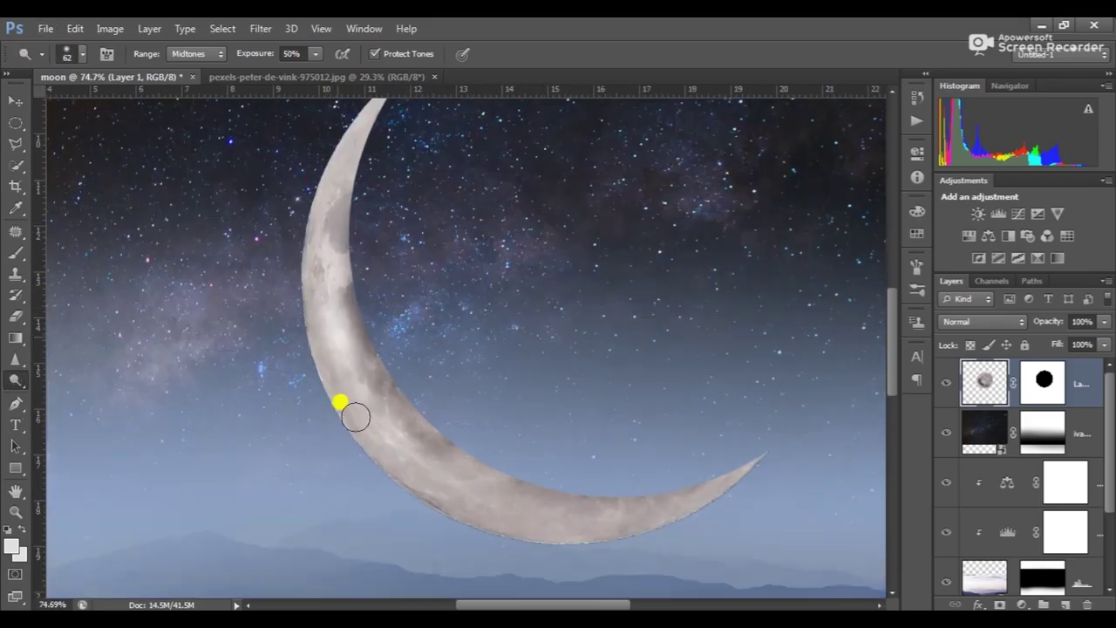
{"action": "scroll", "coordinate": [407, 391], "scroll_direction": "down", "scroll_amount": 3}
{"action": "scroll", "coordinate": [517, 436], "scroll_direction": "up", "scroll_amount": 4}
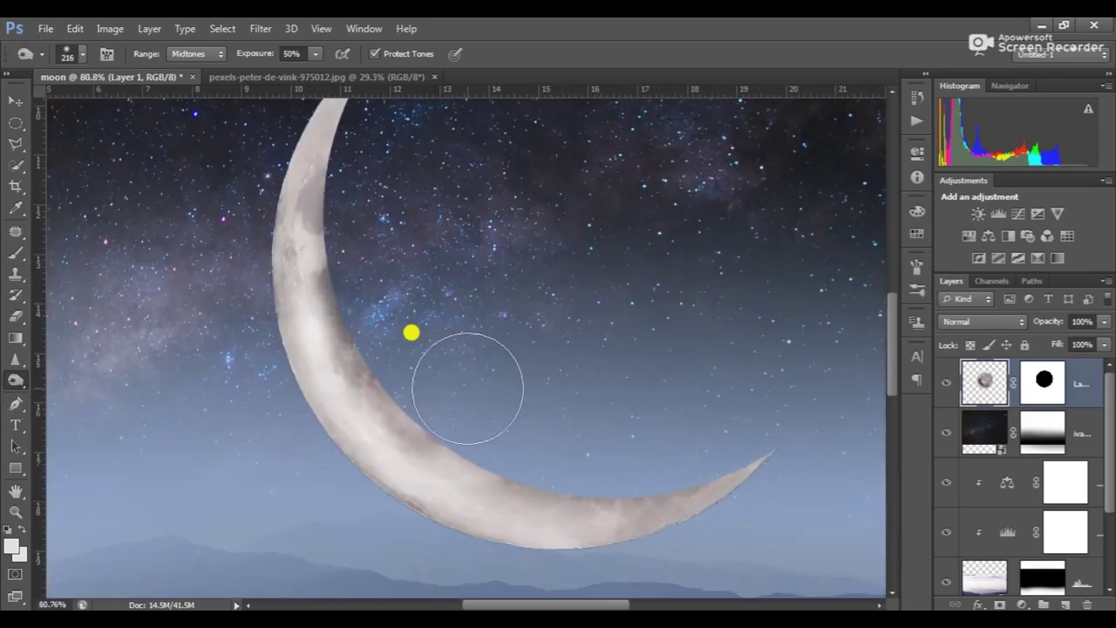
{"action": "scroll", "coordinate": [422, 245], "scroll_direction": "up", "scroll_amount": 3}
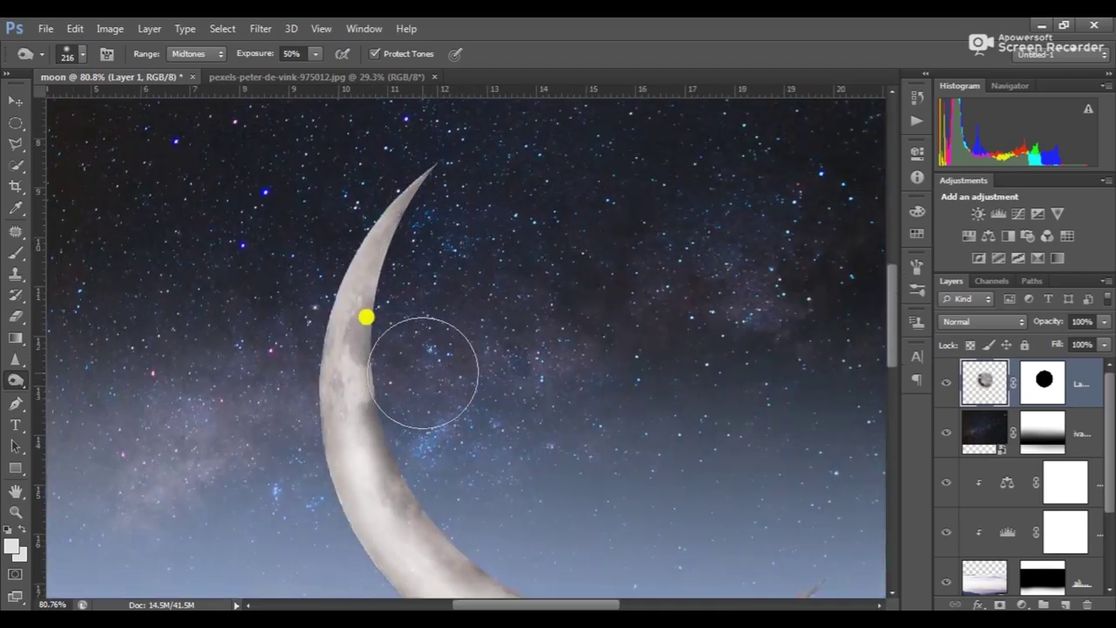
{"action": "scroll", "coordinate": [366, 316], "scroll_direction": "up", "scroll_amount": 2}
{"action": "scroll", "coordinate": [420, 475], "scroll_direction": "down", "scroll_amount": 3}
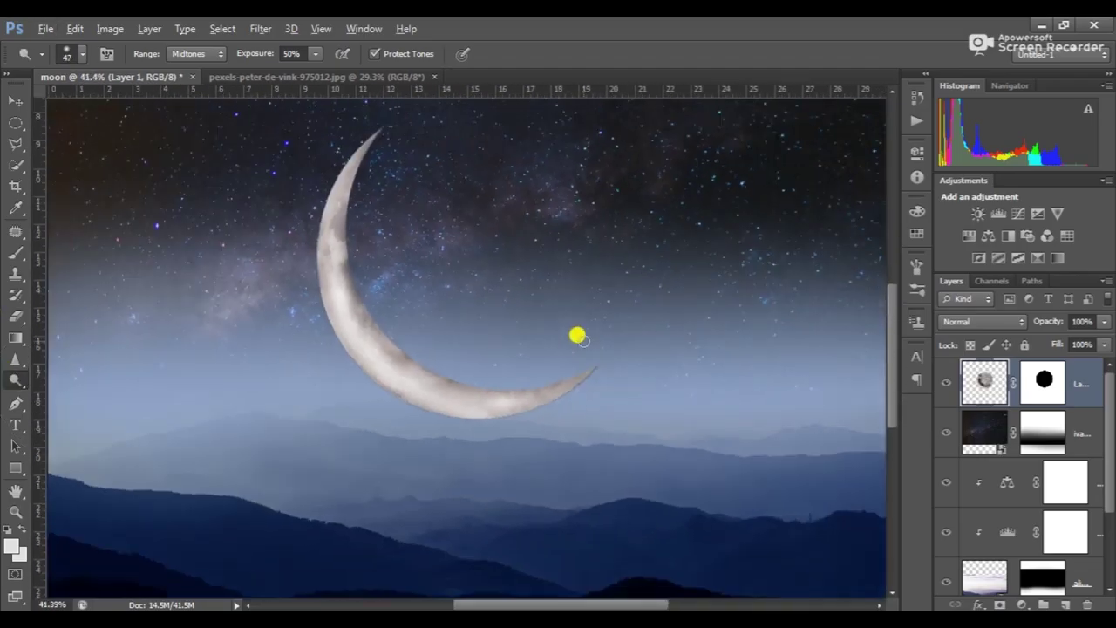
{"action": "scroll", "coordinate": [578, 331], "scroll_direction": "down", "scroll_amount": 2}
Step: Move the moon to the centre of the canvas above the horizon
{"action": "key", "text": "ctrl+t"}
{"action": "left_click_drag", "start_coordinate": [532, 386], "coordinate": [619, 420]}
{"action": "key", "text": "Return"}
{"action": "scroll", "coordinate": [794, 434], "scroll_direction": "down", "scroll_amount": 1}
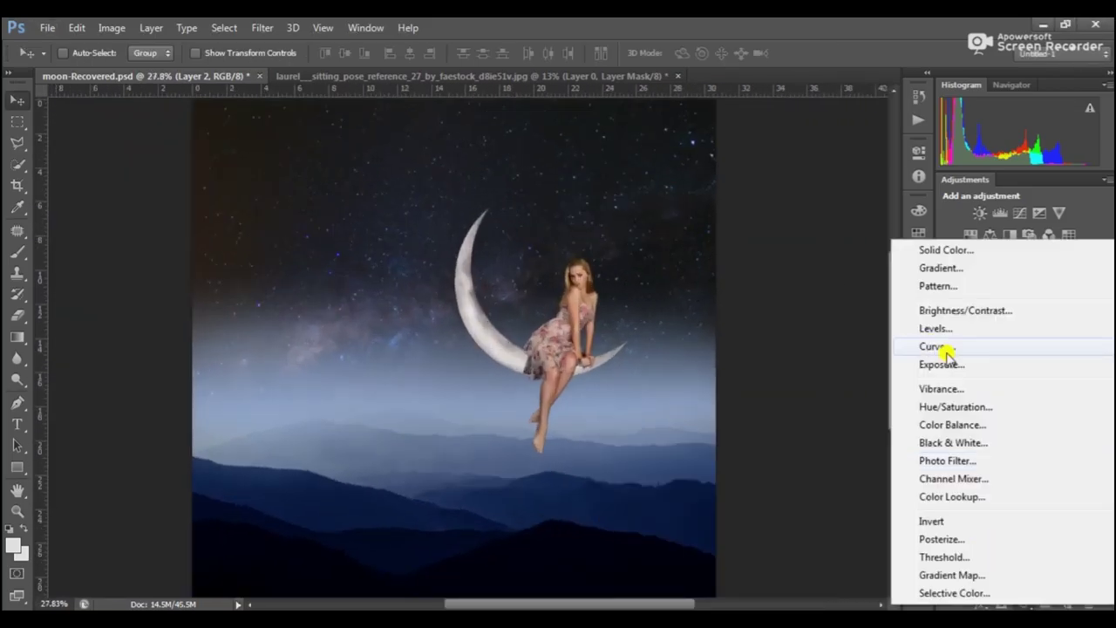
Step: Fill the new clipped Overlay layer with 50% grey
{"action": "left_click", "coordinate": [627, 452]}
{"action": "left_click_drag", "start_coordinate": [806, 285], "coordinate": [784, 285]}
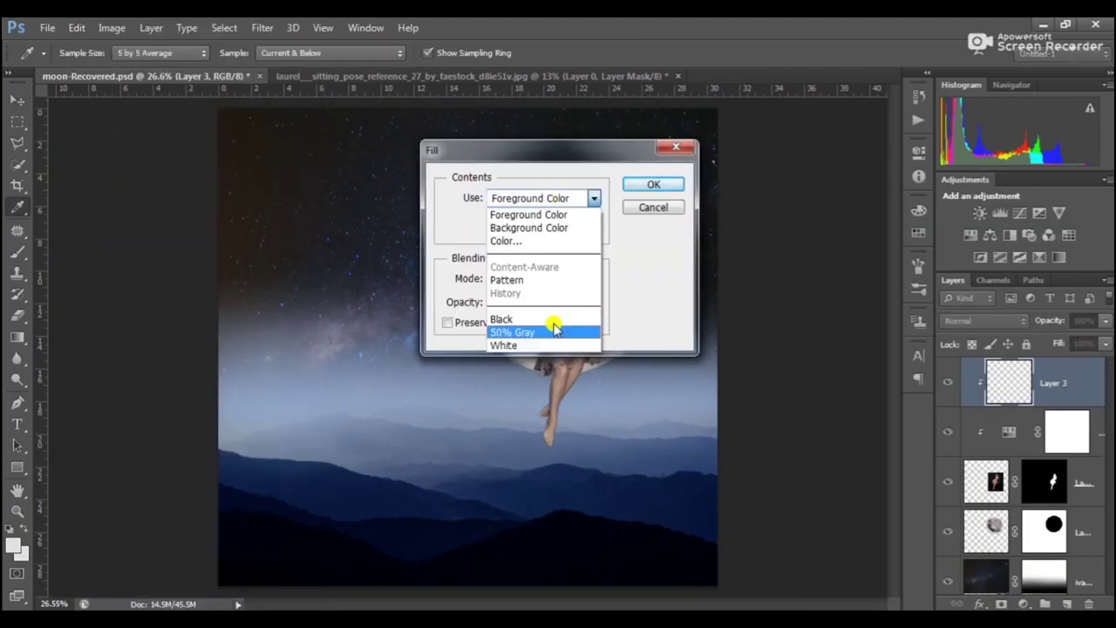
{"action": "left_click", "coordinate": [568, 320]}
{"action": "left_click_drag", "start_coordinate": [571, 154], "coordinate": [802, 154]}
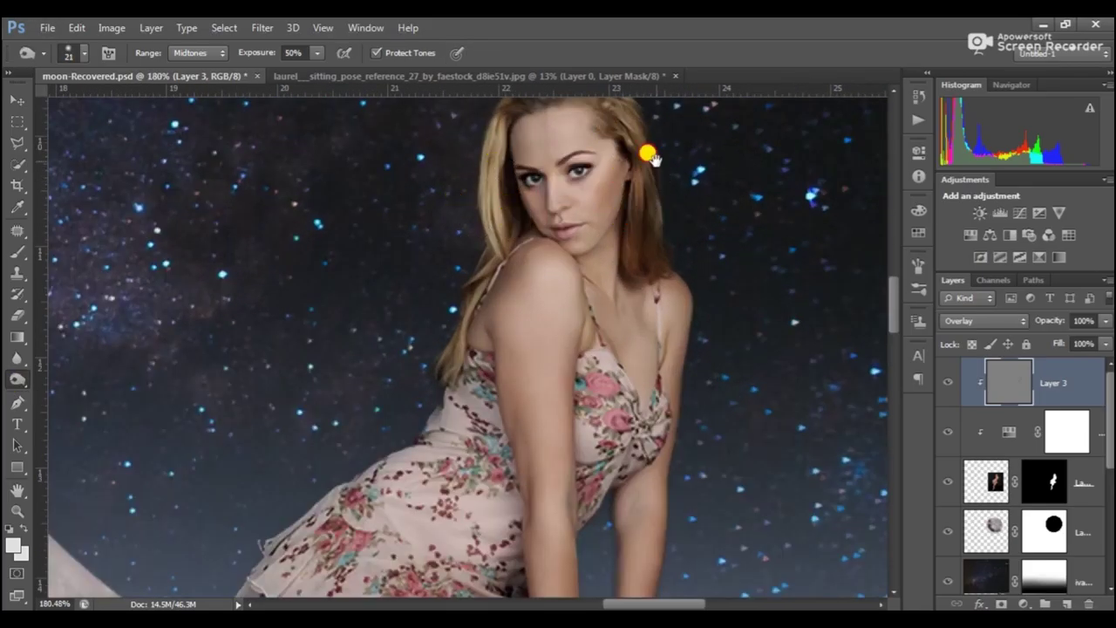
Step: Dodge and burn the woman's face, legs and dress on the grey layer
{"action": "left_click_drag", "start_coordinate": [646, 154], "coordinate": [615, 237]}
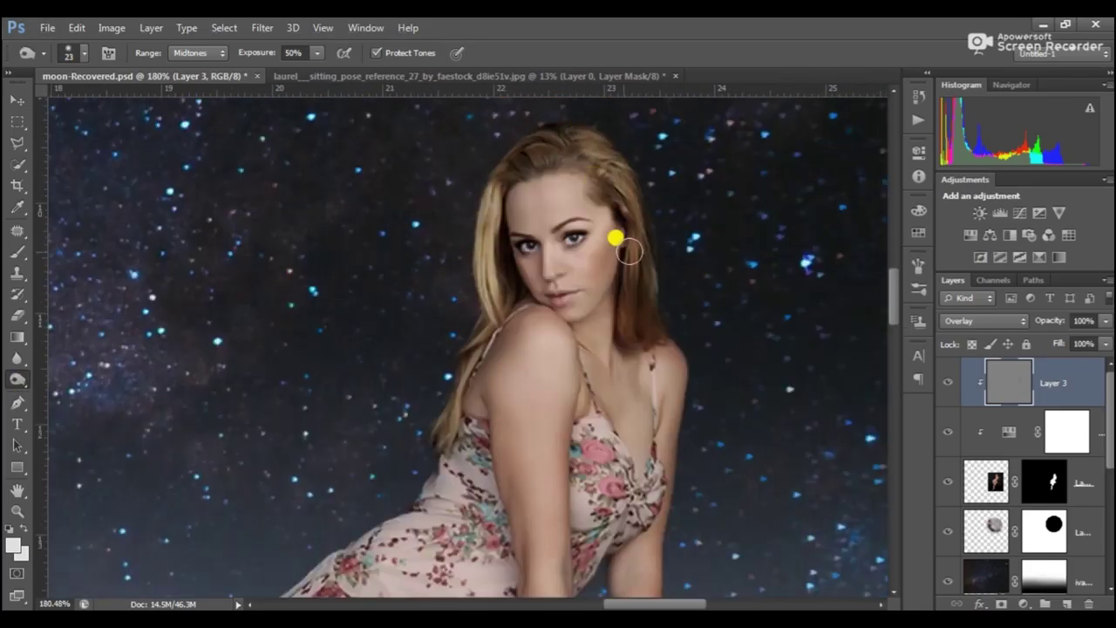
{"action": "scroll", "coordinate": [581, 257], "scroll_direction": "down", "scroll_amount": 5}
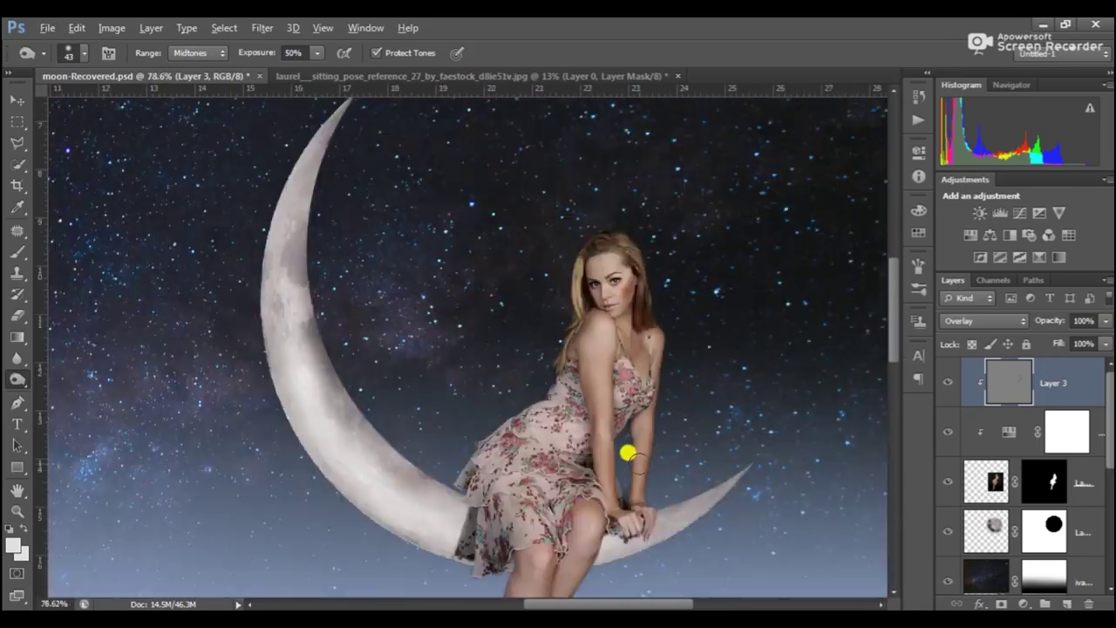
{"action": "scroll", "coordinate": [563, 513], "scroll_direction": "up", "scroll_amount": 2}
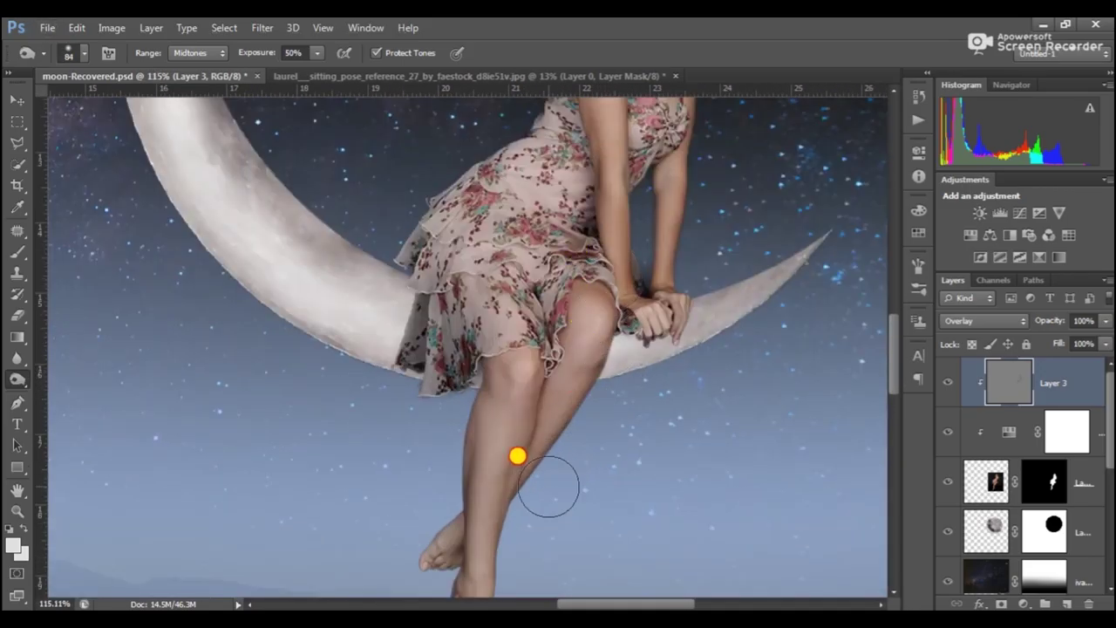
{"action": "scroll", "coordinate": [463, 505], "scroll_direction": "down", "scroll_amount": 3}
{"action": "scroll", "coordinate": [558, 201], "scroll_direction": "down", "scroll_amount": 3}
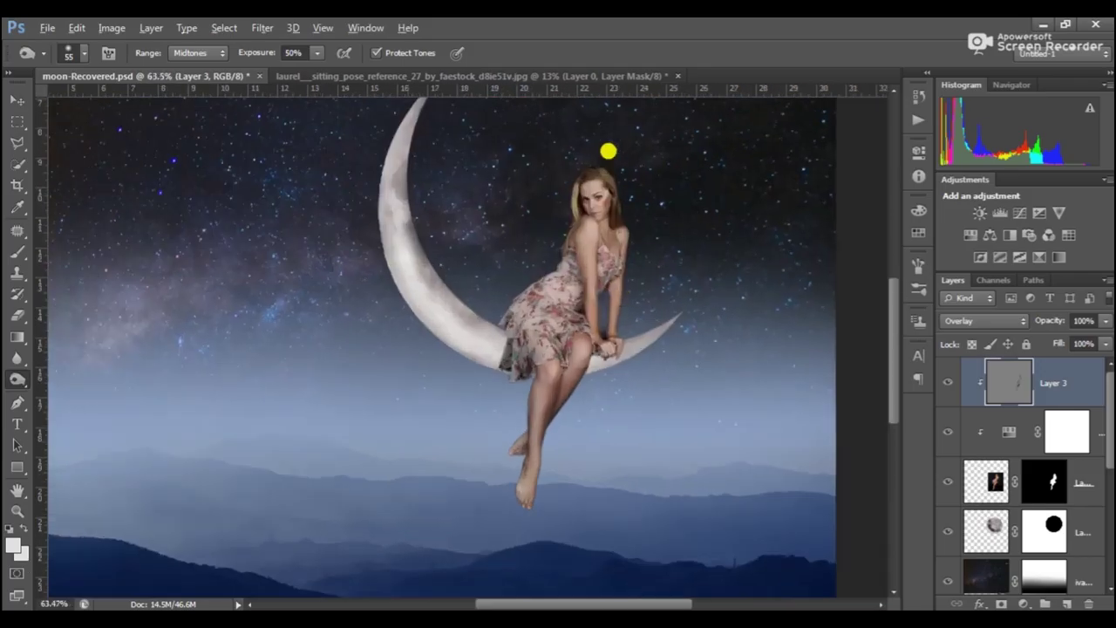
{"action": "scroll", "coordinate": [605, 152], "scroll_direction": "up", "scroll_amount": 2}
{"action": "scroll", "coordinate": [605, 217], "scroll_direction": "down", "scroll_amount": 2}
{"action": "scroll", "coordinate": [606, 432], "scroll_direction": "up", "scroll_amount": 3}
{"action": "scroll", "coordinate": [591, 398], "scroll_direction": "down", "scroll_amount": 3}
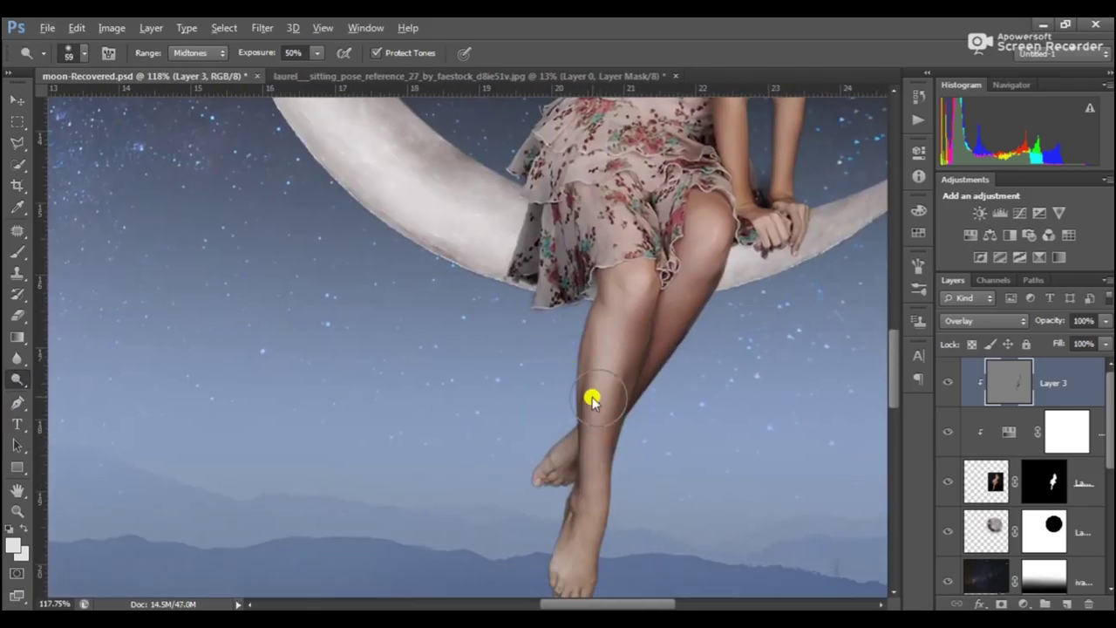
{"action": "scroll", "coordinate": [698, 229], "scroll_direction": "up", "scroll_amount": 3}
{"action": "scroll", "coordinate": [523, 192], "scroll_direction": "right", "scroll_amount": 3}
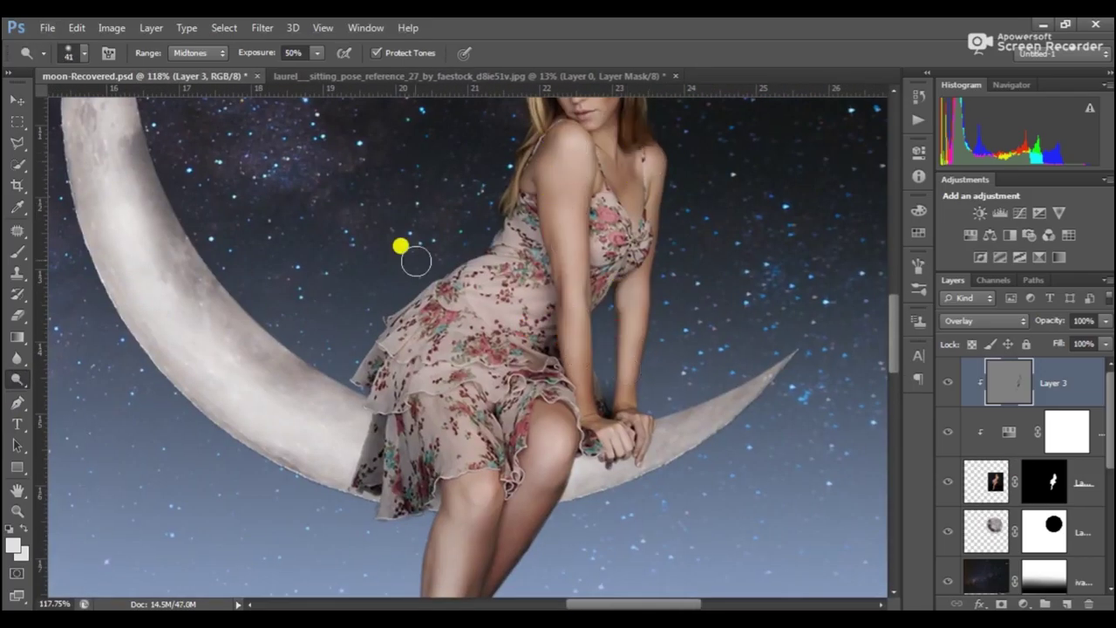
{"action": "scroll", "coordinate": [530, 117], "scroll_direction": "up", "scroll_amount": 2}
{"action": "scroll", "coordinate": [588, 174], "scroll_direction": "up", "scroll_amount": 1}
{"action": "scroll", "coordinate": [573, 218], "scroll_direction": "down", "scroll_amount": 4}
{"action": "scroll", "coordinate": [795, 477], "scroll_direction": "down", "scroll_amount": 2}
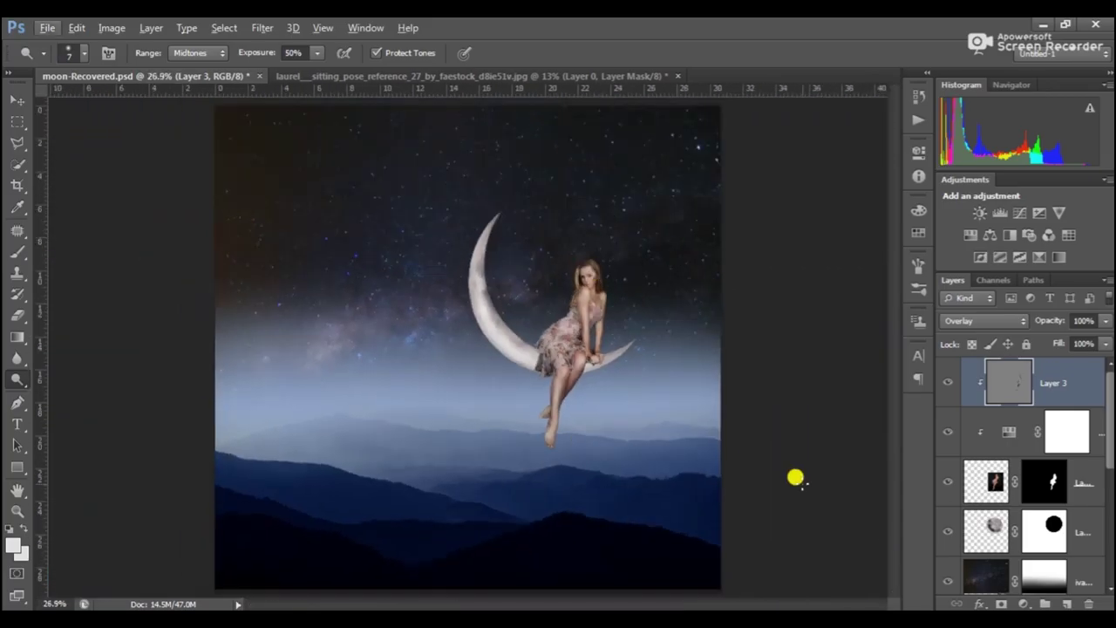
{"action": "scroll", "coordinate": [640, 324], "scroll_direction": "up", "scroll_amount": 3}
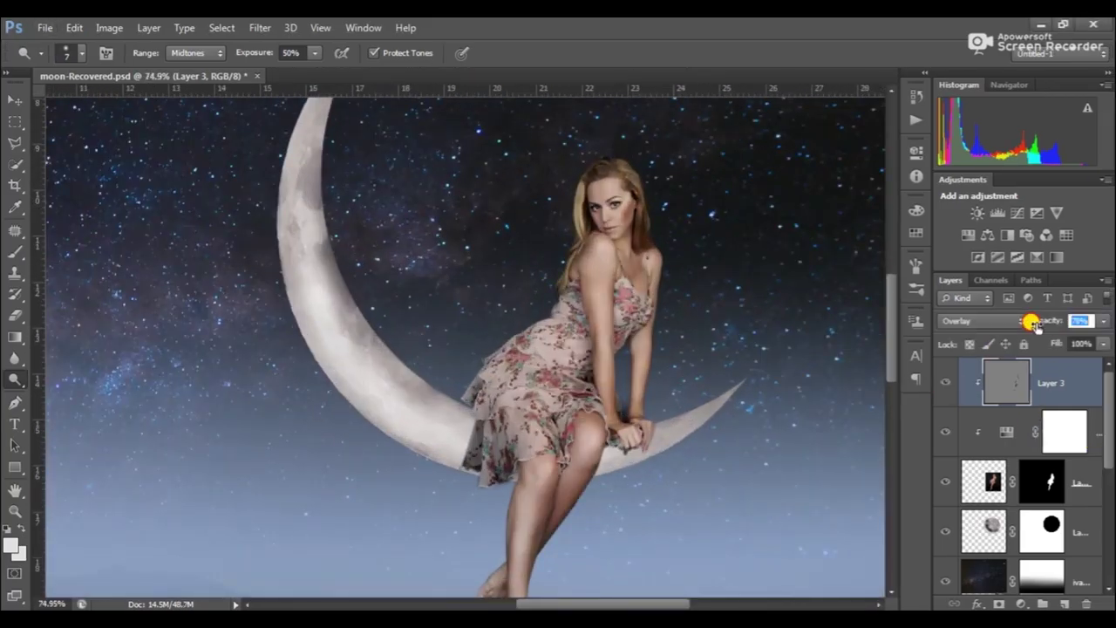
{"action": "scroll", "coordinate": [578, 369], "scroll_direction": "up", "scroll_amount": 1}
Step: Adjust the grey layer's opacity and add a new empty layer above it
{"action": "left_click", "coordinate": [1074, 321]}
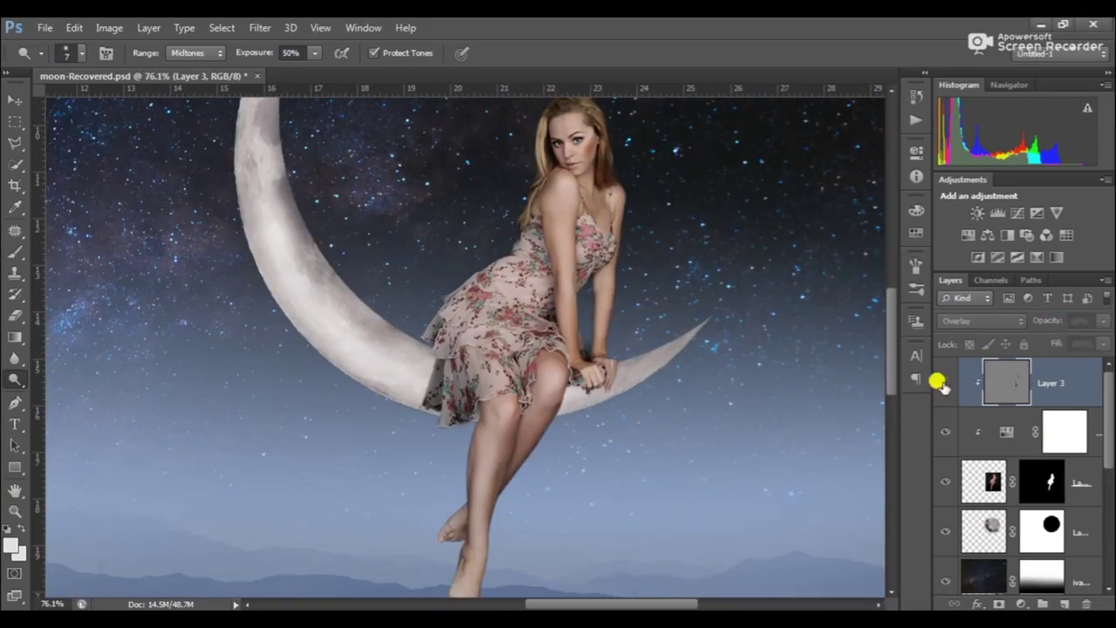
{"action": "scroll", "coordinate": [481, 307], "scroll_direction": "up", "scroll_amount": 3}
{"action": "key", "text": "ctrl+shift+alt+n"}
Step: Paint soft white highlights over the woman's dress
{"action": "key", "text": "b"}
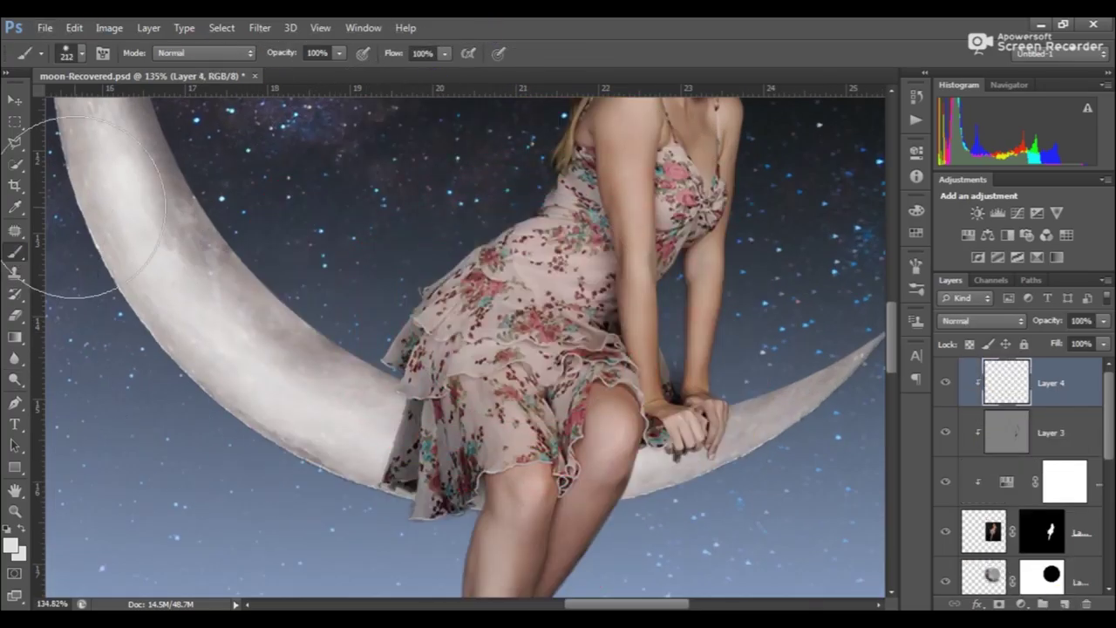
{"action": "mouse_move", "coordinate": [406, 251]}
{"action": "left_mouse_down"}
{"action": "mouse_move", "coordinate": [543, 373]}
{"action": "mouse_move", "coordinate": [603, 253]}
{"action": "mouse_move", "coordinate": [668, 311]}
{"action": "left_mouse_up"}
{"action": "left_click", "coordinate": [637, 398]}
{"action": "left_click", "coordinate": [1033, 369]}
{"action": "scroll", "coordinate": [553, 416], "scroll_direction": "up", "scroll_amount": 2}
{"action": "scroll", "coordinate": [552, 415], "scroll_direction": "down", "scroll_amount": 5}
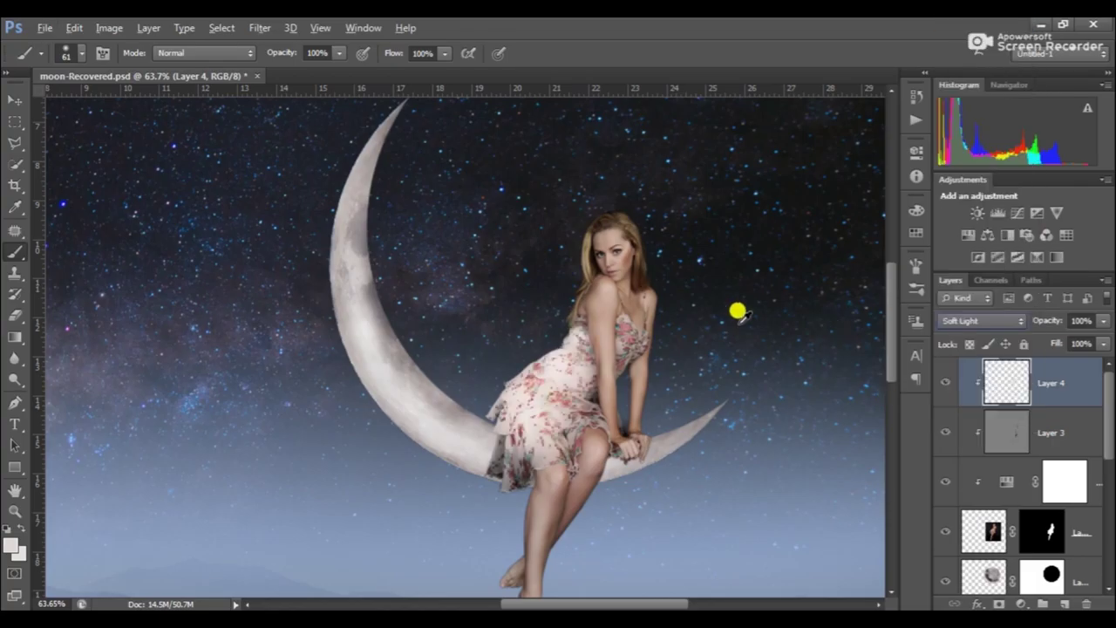
Step: Set the highlight layer to Overlay blend mode at 49% opacity
{"action": "key", "text": "shift+alt+o"}
{"action": "key", "text": "ctrl+minus"}
{"action": "type", "text": "49"}
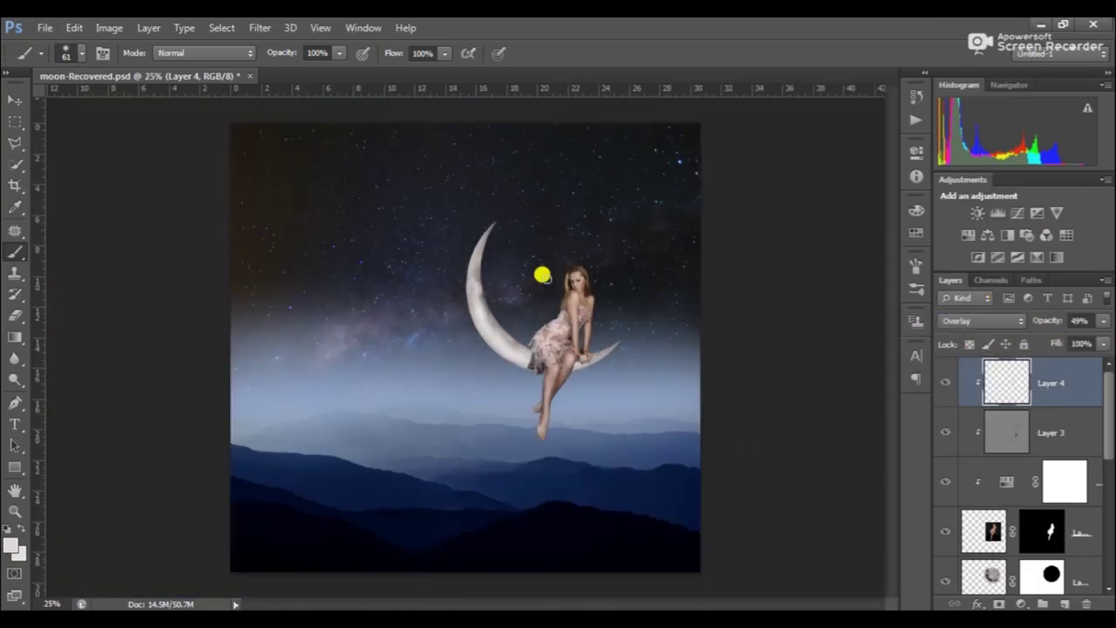
{"action": "scroll", "coordinate": [598, 336], "scroll_direction": "up", "scroll_amount": 5}
{"action": "scroll", "coordinate": [912, 468], "scroll_direction": "down", "scroll_amount": 2}
Step: Add a new layer under the woman and paint black shadows beneath her dress
{"action": "key", "text": "ctrl+shift+alt+n"}
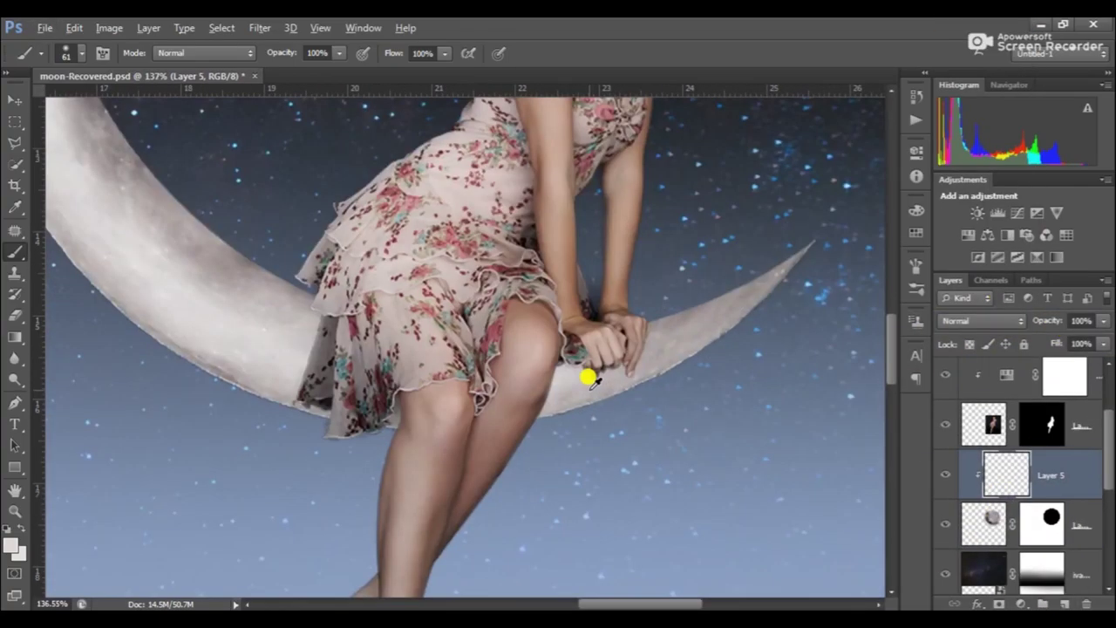
{"action": "scroll", "coordinate": [592, 378], "scroll_direction": "up", "scroll_amount": 2}
{"action": "left_click", "coordinate": [11, 544]}
{"action": "left_click", "coordinate": [643, 573]}
{"action": "left_click", "coordinate": [1034, 368]}
{"action": "scroll", "coordinate": [540, 307], "scroll_direction": "up", "scroll_amount": 3}
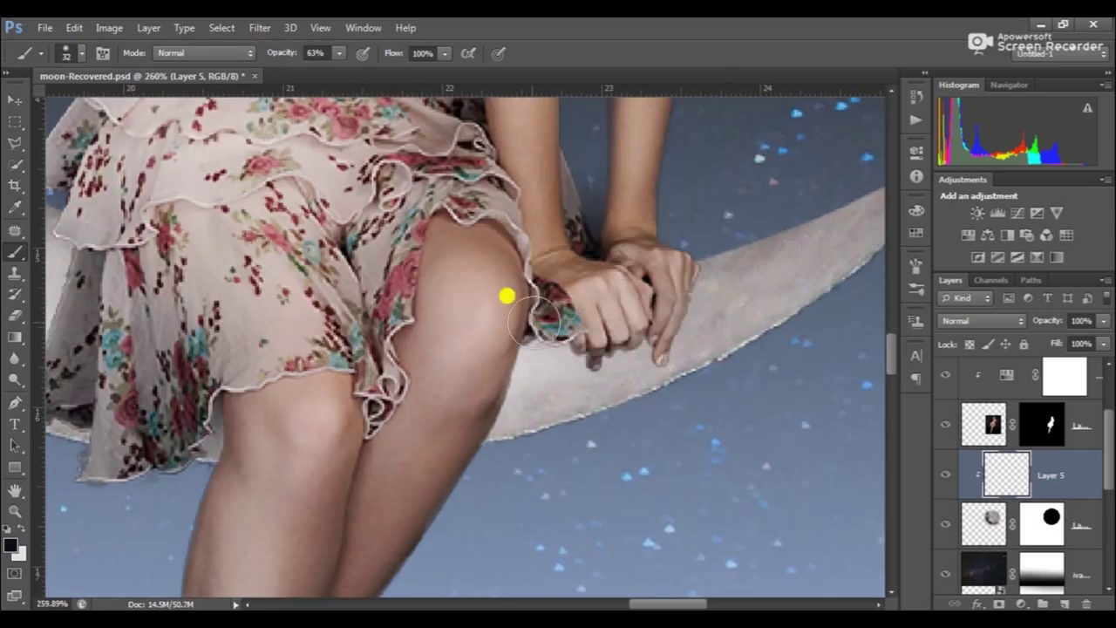
{"action": "scroll", "coordinate": [660, 326], "scroll_direction": "down", "scroll_amount": 4}
{"action": "scroll", "coordinate": [779, 316], "scroll_direction": "down", "scroll_amount": 1}
{"action": "scroll", "coordinate": [496, 313], "scroll_direction": "up", "scroll_amount": 3}
{"action": "scroll", "coordinate": [463, 421], "scroll_direction": "up", "scroll_amount": 2}
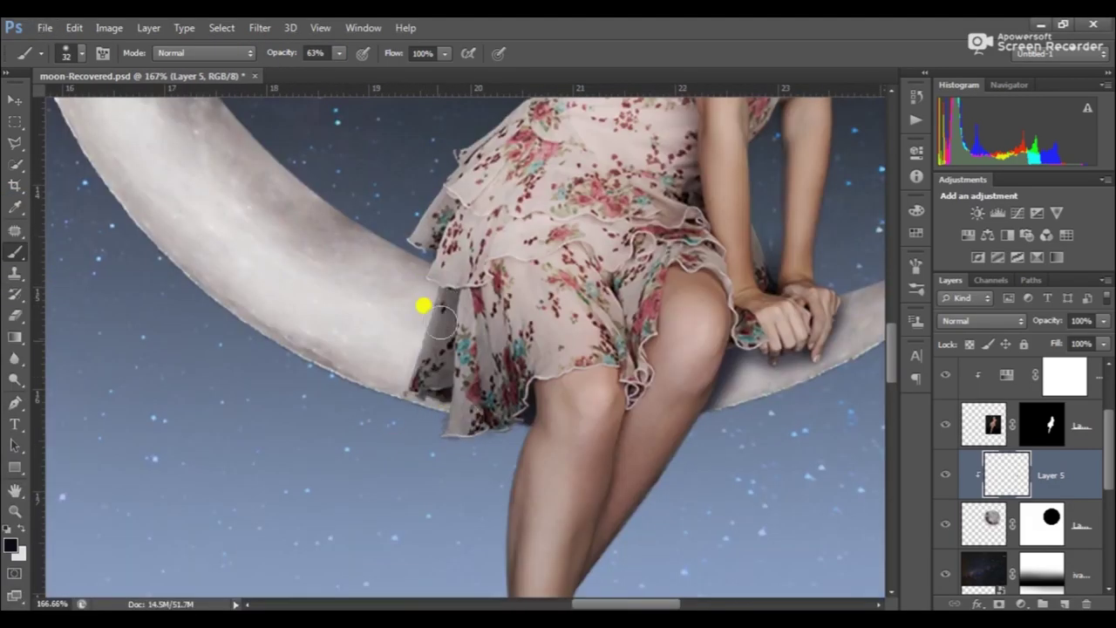
{"action": "scroll", "coordinate": [428, 276], "scroll_direction": "down", "scroll_amount": 5}
{"action": "scroll", "coordinate": [722, 281], "scroll_direction": "down", "scroll_amount": 1}
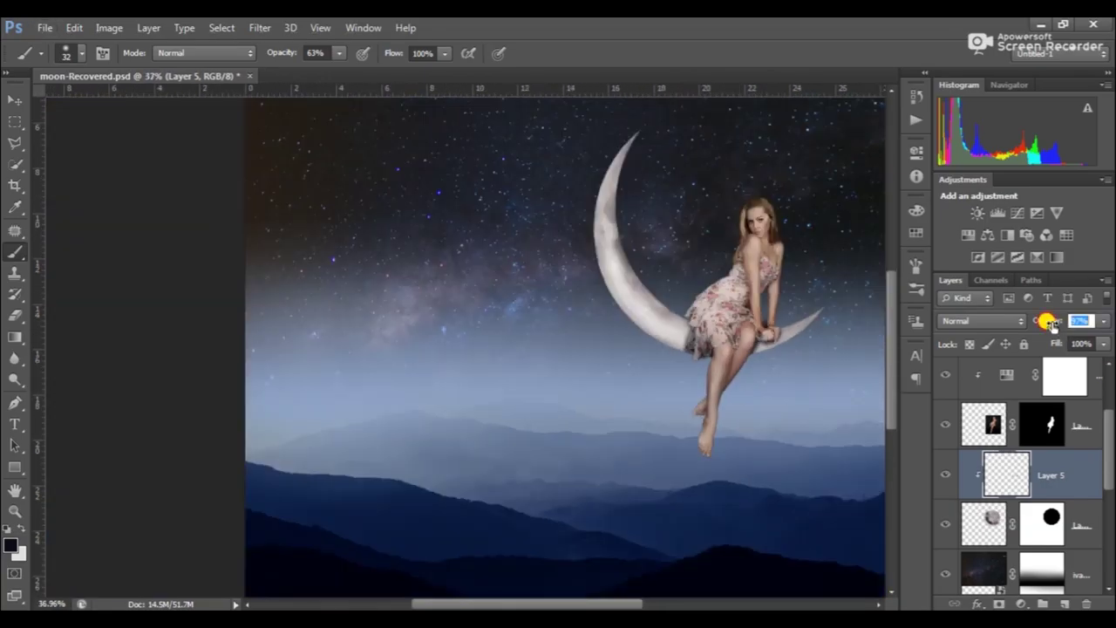
{"action": "scroll", "coordinate": [627, 378], "scroll_direction": "up", "scroll_amount": 2}
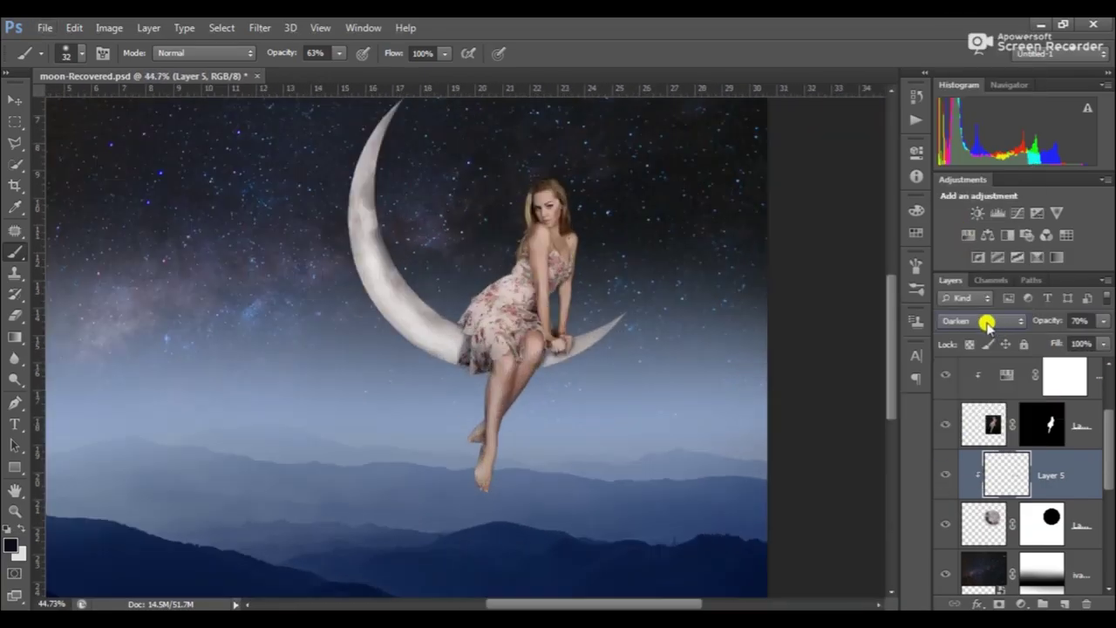
{"action": "scroll", "coordinate": [989, 390], "scroll_direction": "up", "scroll_amount": 2}
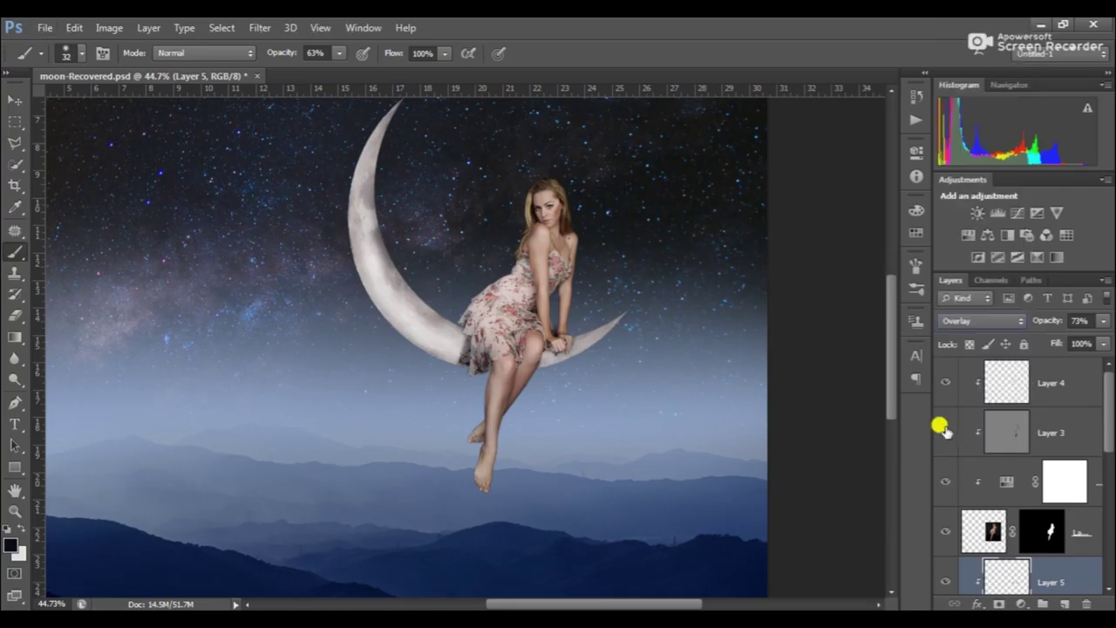
Step: Add another layer clipped to the moon for shadows under the knees and hands
{"action": "left_click", "coordinate": [981, 320]}
{"action": "left_click", "coordinate": [956, 26]}
{"action": "key", "text": "ctrl+shift+alt+n"}
{"action": "scroll", "coordinate": [725, 566], "scroll_direction": "up", "scroll_amount": 4}
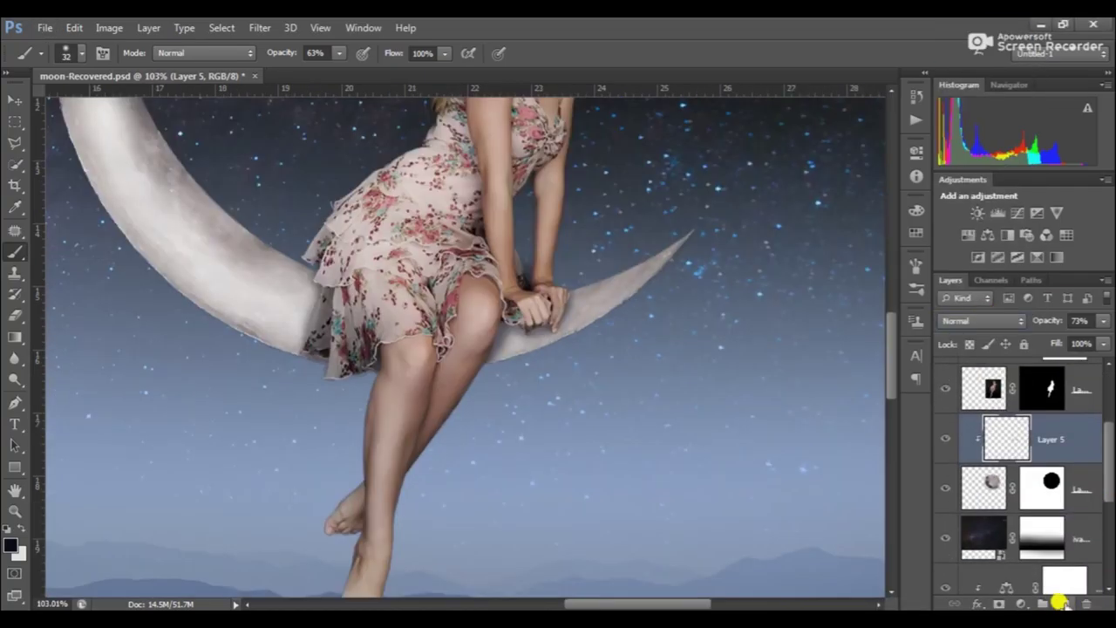
{"action": "key", "text": "ctrl+0"}
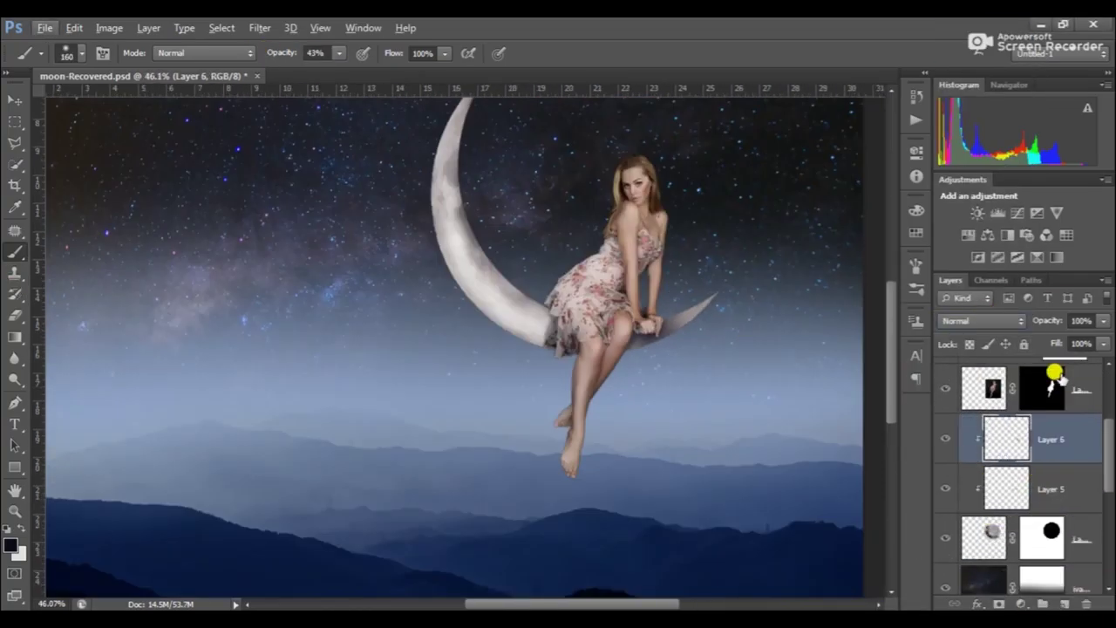
{"action": "scroll", "coordinate": [636, 356], "scroll_direction": "up", "scroll_amount": 3}
{"action": "scroll", "coordinate": [635, 356], "scroll_direction": "up", "scroll_amount": 2}
Step: Select each shadow layer in the Layers panel to refine the shading
{"action": "left_click", "coordinate": [939, 490]}
{"action": "scroll", "coordinate": [642, 398], "scroll_direction": "down", "scroll_amount": 2}
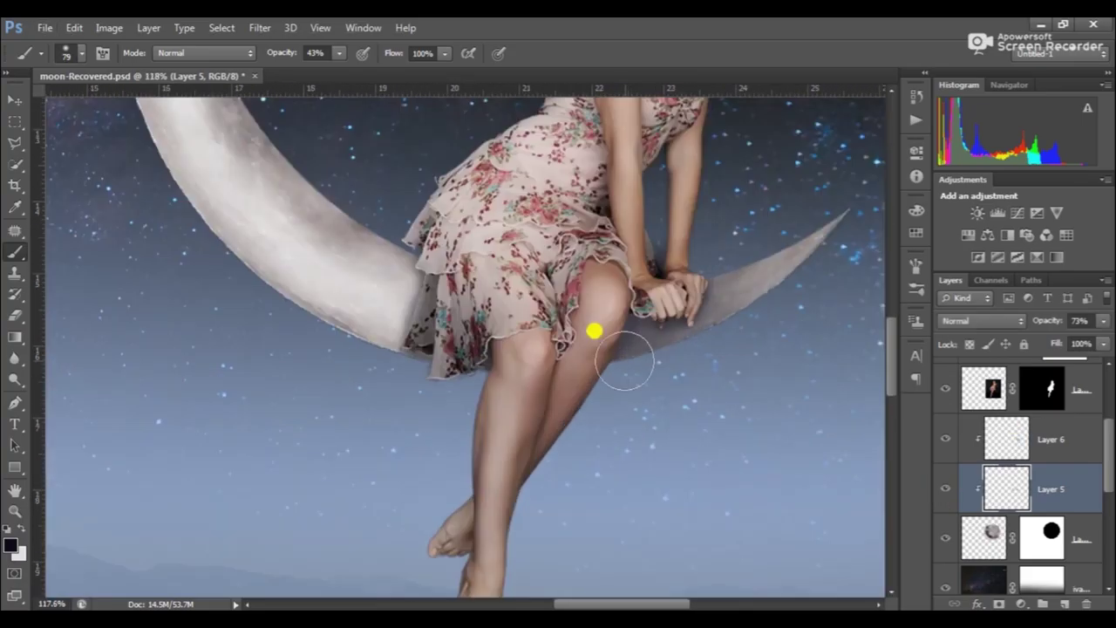
{"action": "scroll", "coordinate": [598, 323], "scroll_direction": "down", "scroll_amount": 2}
{"action": "scroll", "coordinate": [623, 419], "scroll_direction": "down", "scroll_amount": 2}
{"action": "left_click", "coordinate": [1050, 438]}
{"action": "scroll", "coordinate": [1057, 367], "scroll_direction": "up", "scroll_amount": 2}
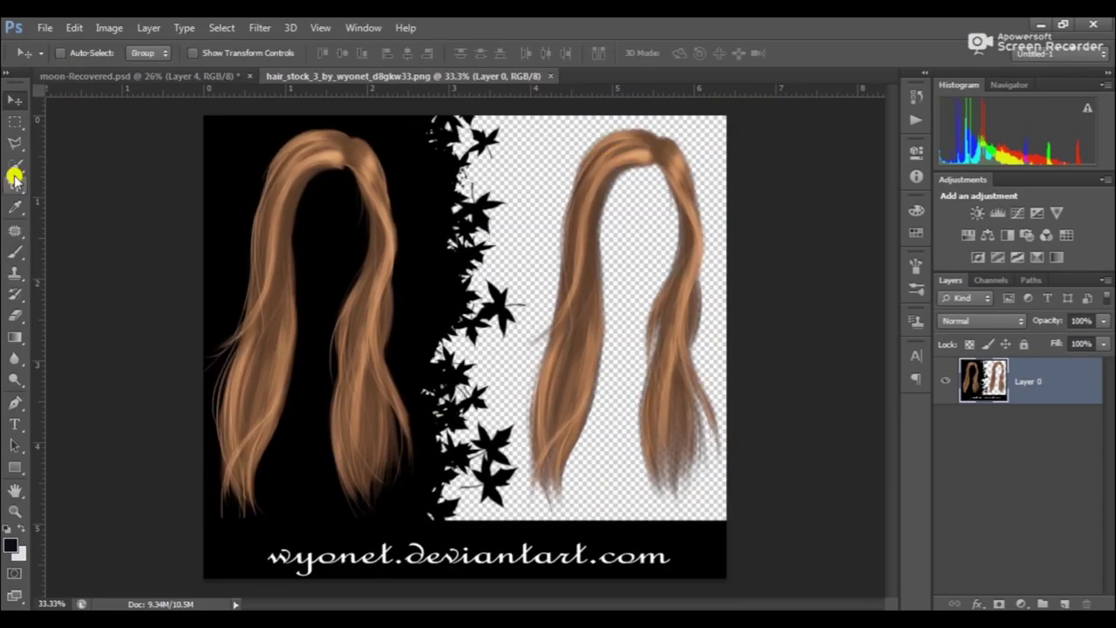
Step: Lasso the right-hand hair, copy it to a new layer, and drag it into the moon composite
{"action": "left_click_drag", "start_coordinate": [726, 514], "coordinate": [726, 515]}
{"action": "key", "text": "ctrl+j"}
{"action": "left_click", "coordinate": [944, 427]}
{"action": "right_click", "coordinate": [14, 142]}
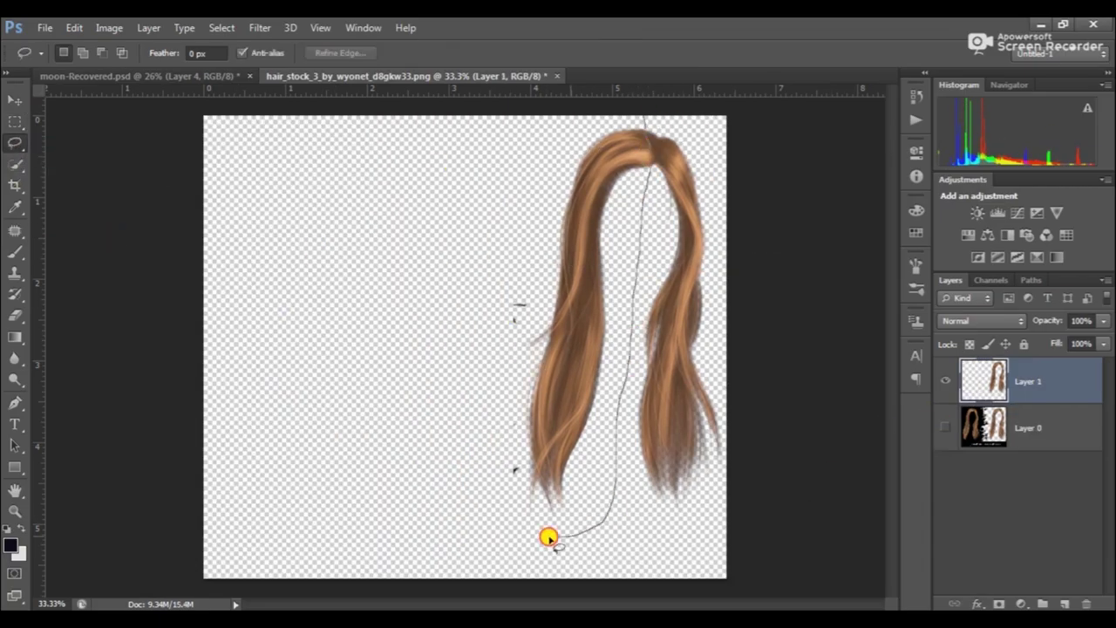
{"action": "key", "text": "v"}
{"action": "left_click_drag", "start_coordinate": [580, 236], "coordinate": [655, 393]}
Step: Scale and stretch the hair to hang below her feet, then place its layer behind the woman
{"action": "key", "text": "ctrl+t"}
{"action": "mouse_move", "coordinate": [640, 585]}
{"action": "left_mouse_down"}
{"action": "mouse_move", "coordinate": [608, 505]}
{"action": "mouse_move", "coordinate": [596, 303]}
{"action": "left_mouse_up"}
{"action": "key", "text": "ctrl+plus"}
{"action": "left_click_drag", "start_coordinate": [648, 523], "coordinate": [648, 386]}
{"action": "key", "text": "Return"}
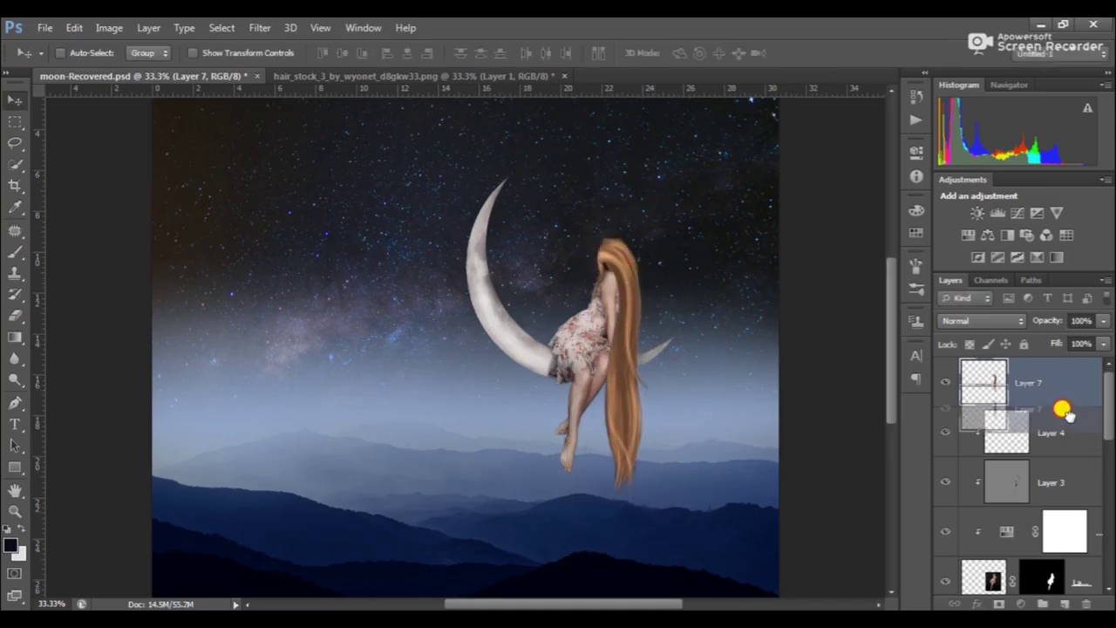
{"action": "left_click_drag", "start_coordinate": [1065, 411], "coordinate": [1059, 488]}
{"action": "scroll", "coordinate": [642, 266], "scroll_direction": "up", "scroll_amount": 5}
Step: Erase the hair's edges and add a Hue/Saturation adjustment clipped to the hair
{"action": "left_click", "coordinate": [15, 316]}
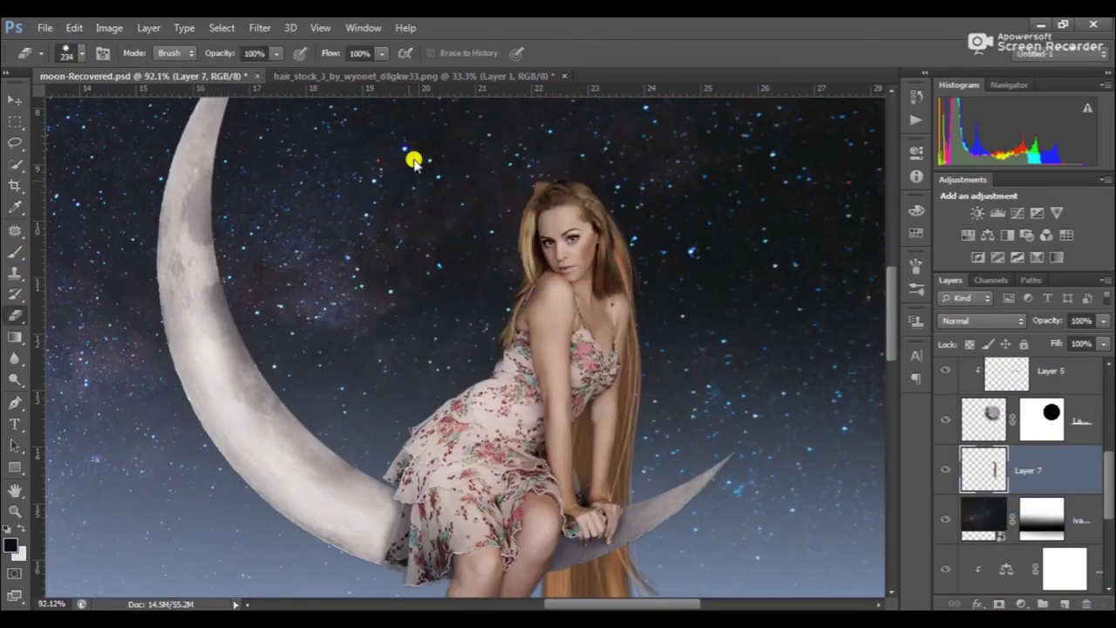
{"action": "scroll", "coordinate": [618, 219], "scroll_direction": "down", "scroll_amount": 2}
{"action": "scroll", "coordinate": [552, 230], "scroll_direction": "up", "scroll_amount": 2}
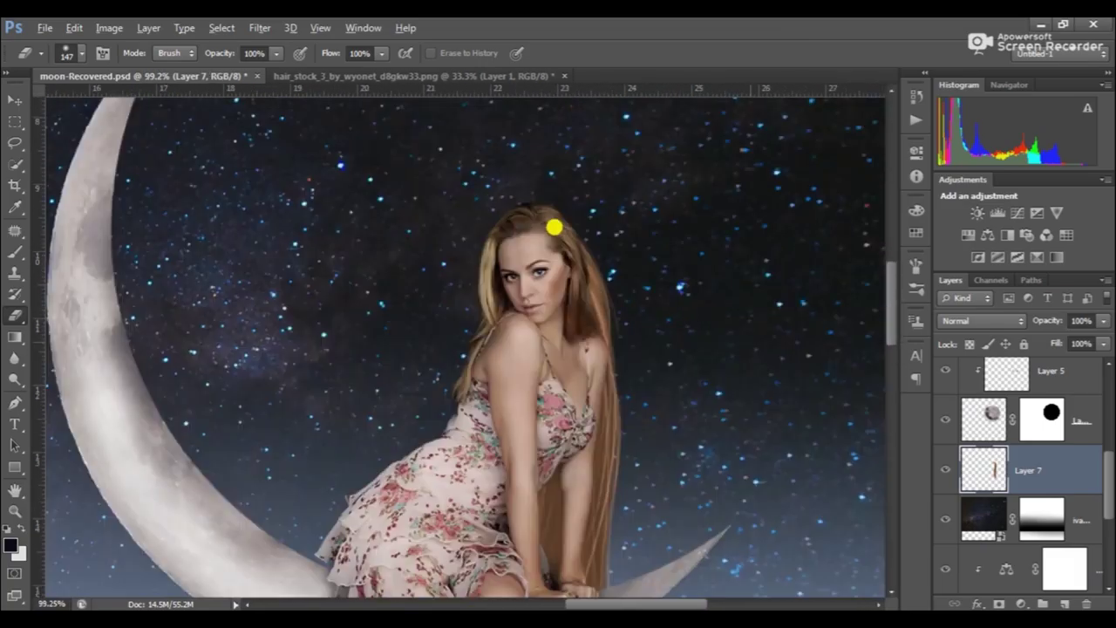
{"action": "scroll", "coordinate": [553, 230], "scroll_direction": "down", "scroll_amount": 3}
{"action": "left_click", "coordinate": [1020, 604]}
{"action": "left_click", "coordinate": [1028, 384]}
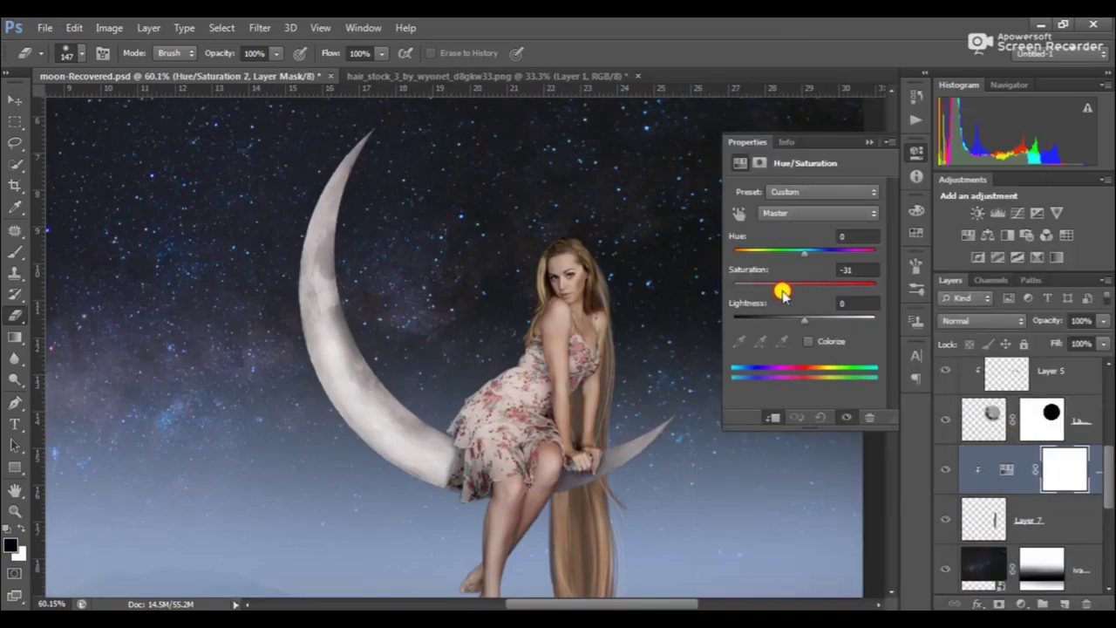
{"action": "scroll", "coordinate": [643, 276], "scroll_direction": "up", "scroll_amount": 3}
Step: Add a clipped Color Balance shifting the hair's midtones toward red, and adjust the hair layer's opacity
{"action": "left_click", "coordinate": [1020, 603]}
{"action": "left_click", "coordinate": [994, 421]}
{"action": "left_click_drag", "start_coordinate": [778, 228], "coordinate": [791, 232]}
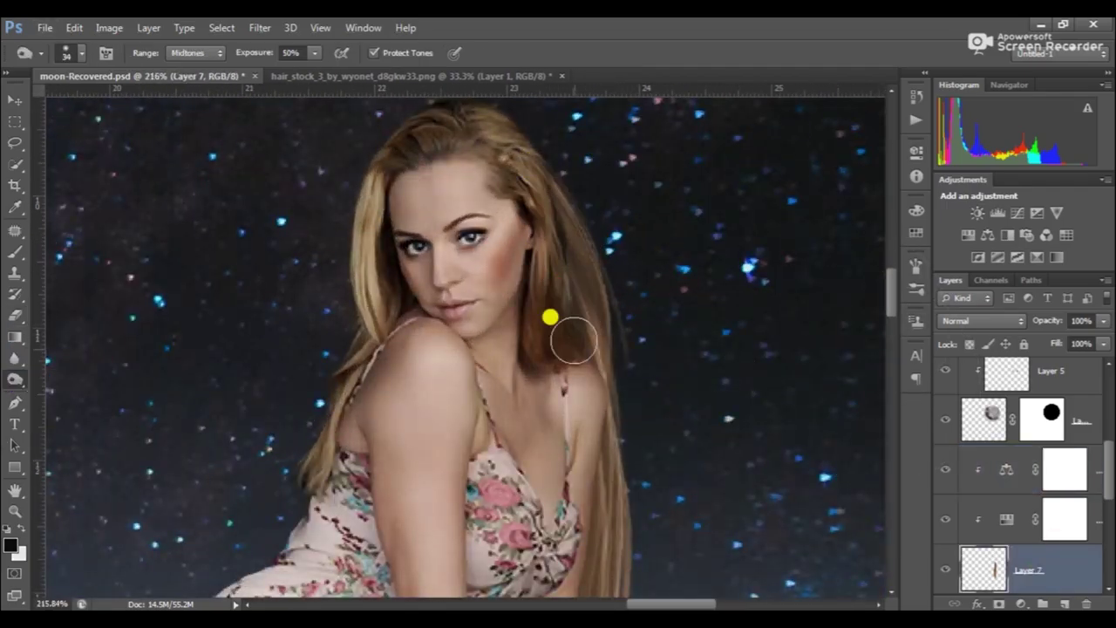
{"action": "scroll", "coordinate": [550, 316], "scroll_direction": "down", "scroll_amount": 3}
{"action": "scroll", "coordinate": [630, 142], "scroll_direction": "up", "scroll_amount": 2}
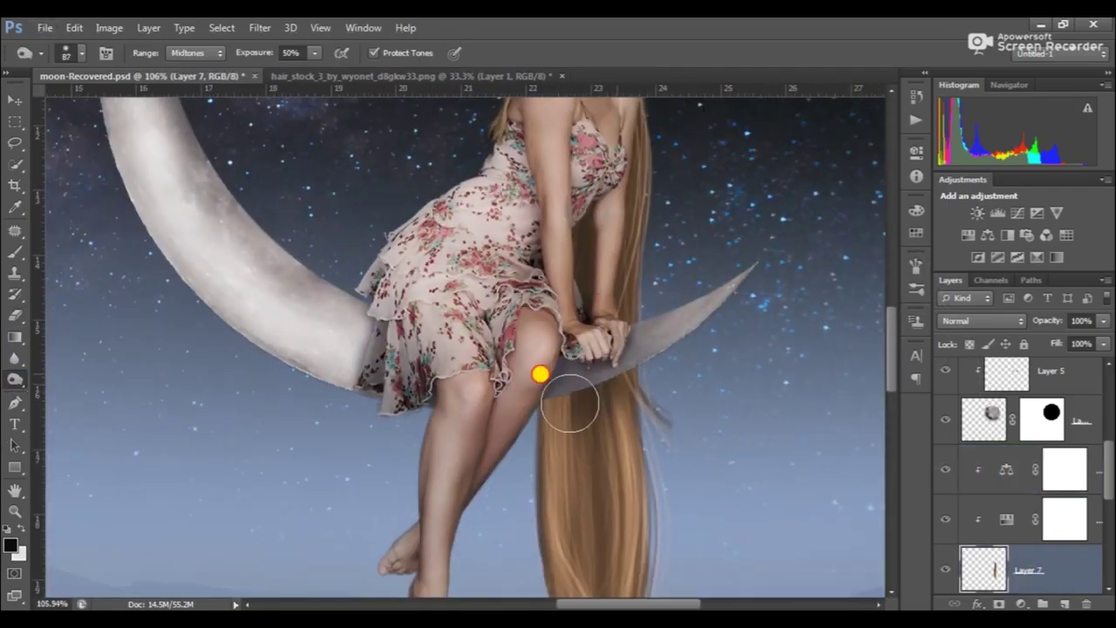
{"action": "scroll", "coordinate": [571, 355], "scroll_direction": "down", "scroll_amount": 3}
{"action": "left_click", "coordinate": [1037, 322]}
{"action": "scroll", "coordinate": [616, 206], "scroll_direction": "down", "scroll_amount": 2}
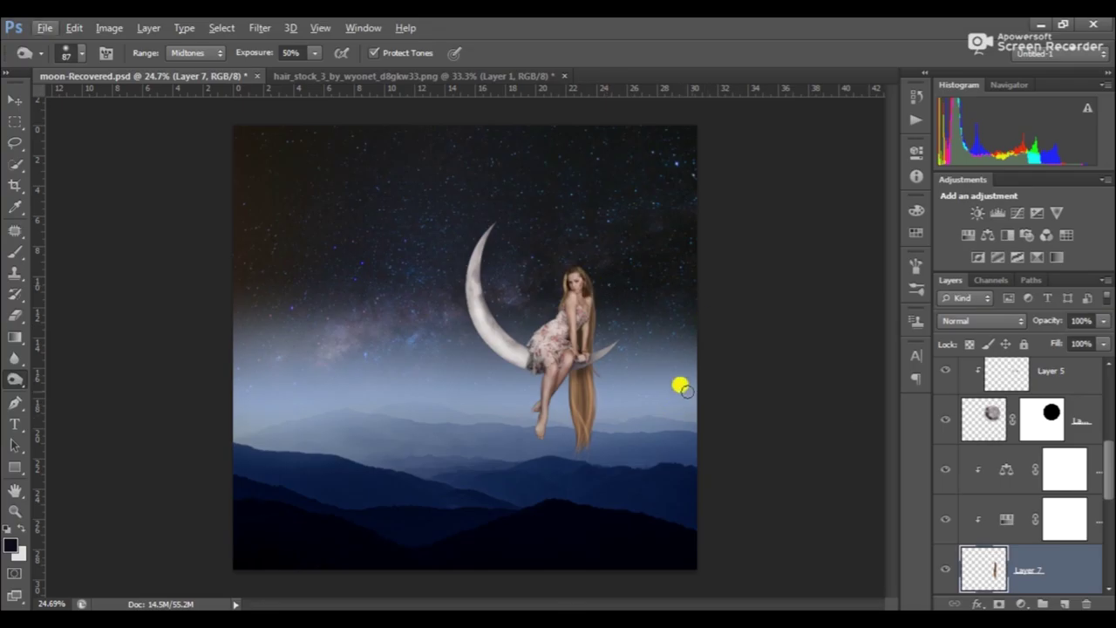
{"action": "scroll", "coordinate": [654, 357], "scroll_direction": "up", "scroll_amount": 4}
Step: Paint dark shading on a new layer clipped to the hair, blended in Color Burn at 61%
{"action": "left_click", "coordinate": [983, 470]}
{"action": "key", "text": "ctrl+shift+alt+n"}
{"action": "key", "text": "b"}
{"action": "scroll", "coordinate": [588, 273], "scroll_direction": "up", "scroll_amount": 1}
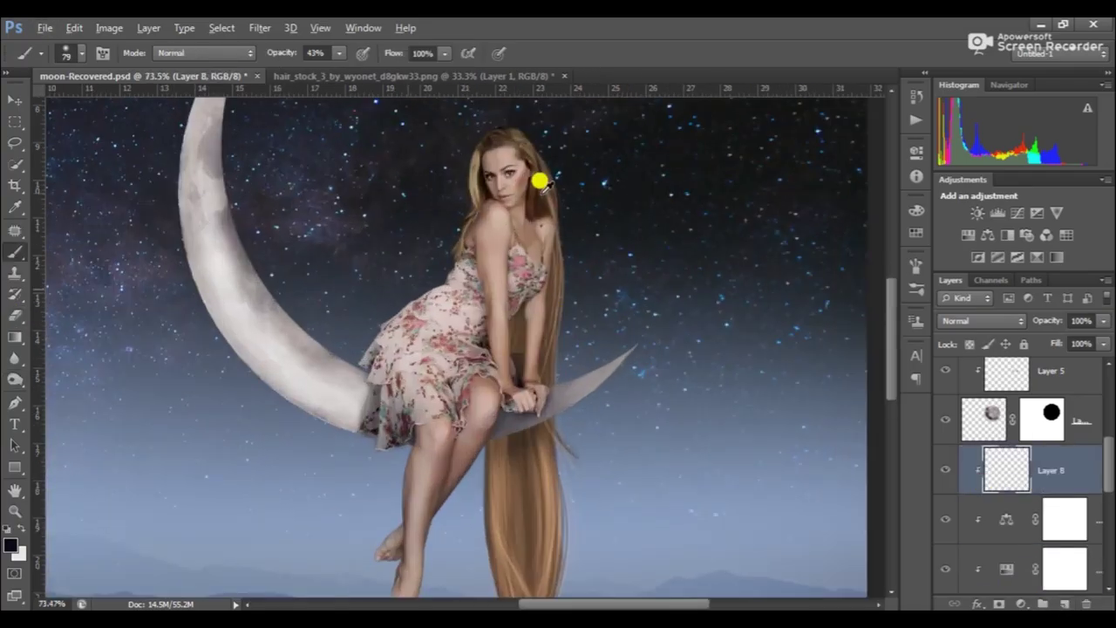
{"action": "scroll", "coordinate": [543, 218], "scroll_direction": "up", "scroll_amount": 3}
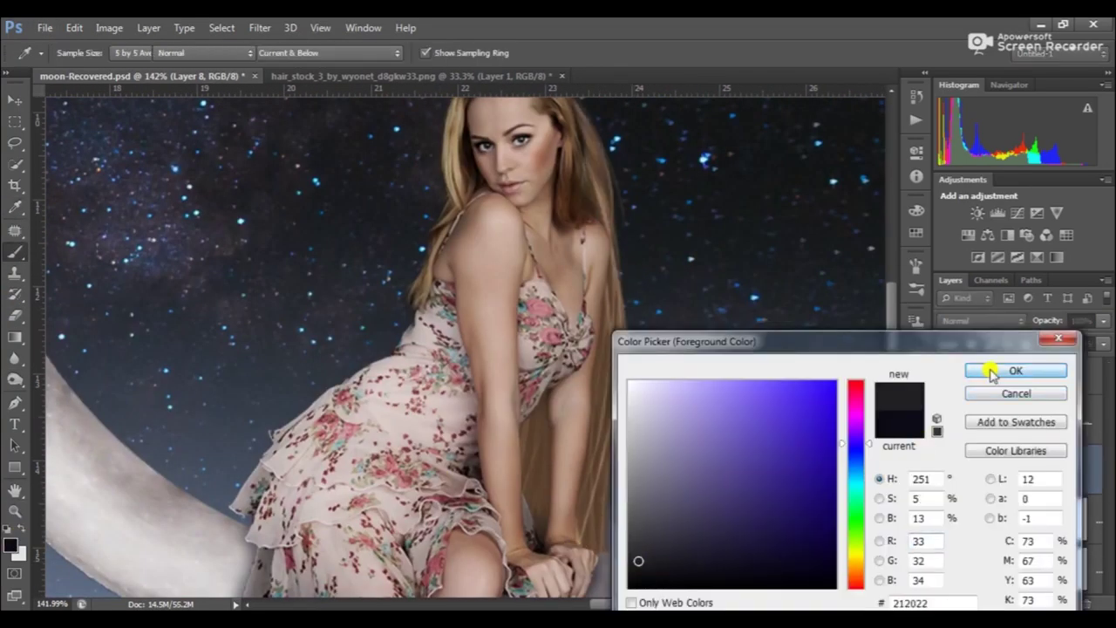
{"action": "scroll", "coordinate": [519, 396], "scroll_direction": "down", "scroll_amount": 2}
{"action": "scroll", "coordinate": [515, 381], "scroll_direction": "down", "scroll_amount": 2}
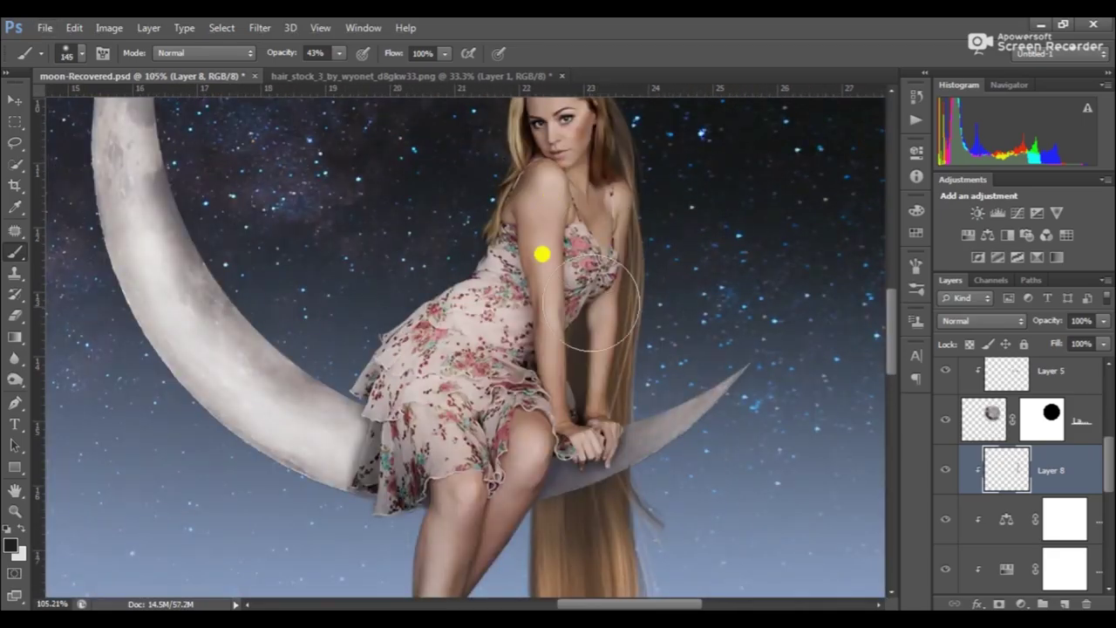
{"action": "scroll", "coordinate": [543, 192], "scroll_direction": "down", "scroll_amount": 1}
{"action": "left_click", "coordinate": [981, 320]}
{"action": "left_click", "coordinate": [967, 84]}
{"action": "scroll", "coordinate": [667, 340], "scroll_direction": "down", "scroll_amount": 2}
{"action": "scroll", "coordinate": [950, 488], "scroll_direction": "up", "scroll_amount": 1}
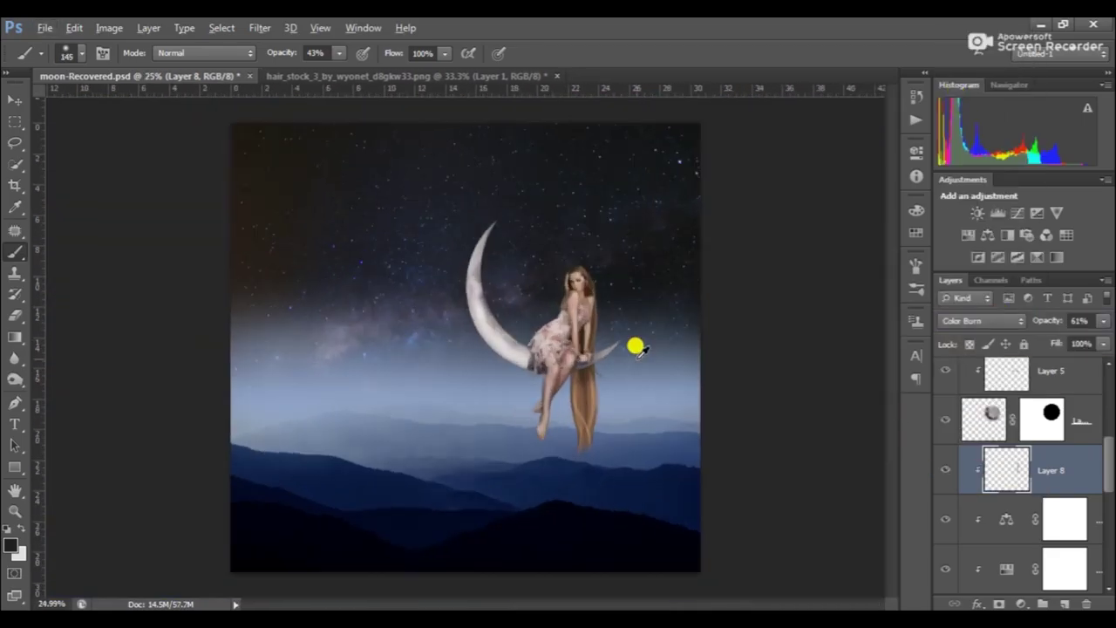
Step: Lighten some strands on the hair layer (Layer 7) with the Dodge tool
{"action": "left_click", "coordinate": [550, 386], "text": "ctrl"}
{"action": "scroll", "coordinate": [550, 387], "scroll_direction": "up", "scroll_amount": 2}
{"action": "left_click", "coordinate": [15, 379]}
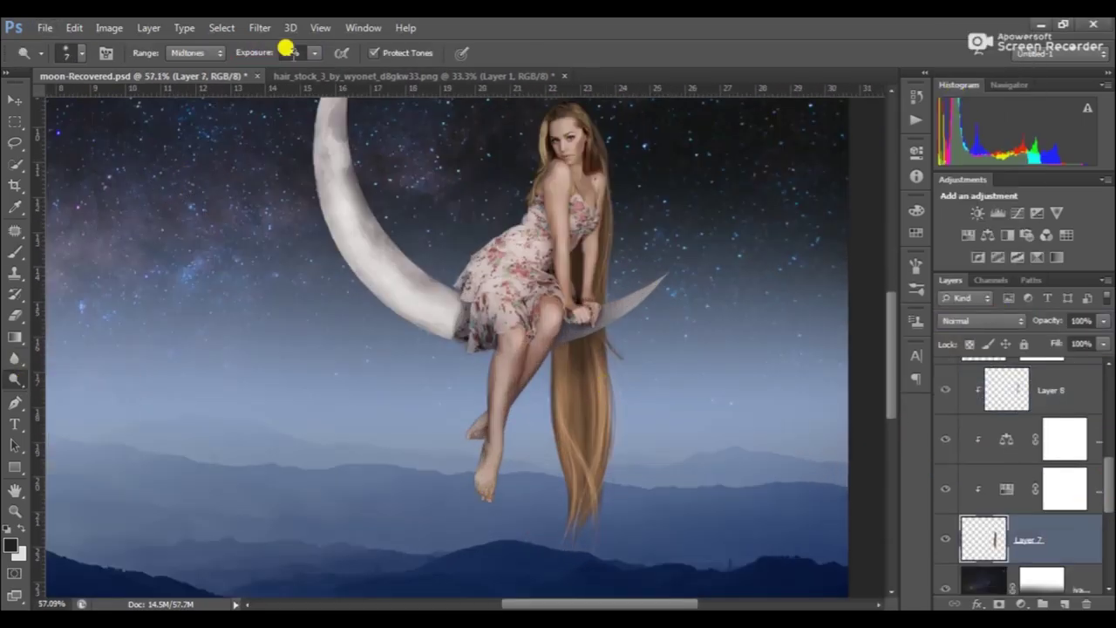
{"action": "scroll", "coordinate": [543, 314], "scroll_direction": "up", "scroll_amount": 2}
{"action": "scroll", "coordinate": [613, 239], "scroll_direction": "down", "scroll_amount": 1}
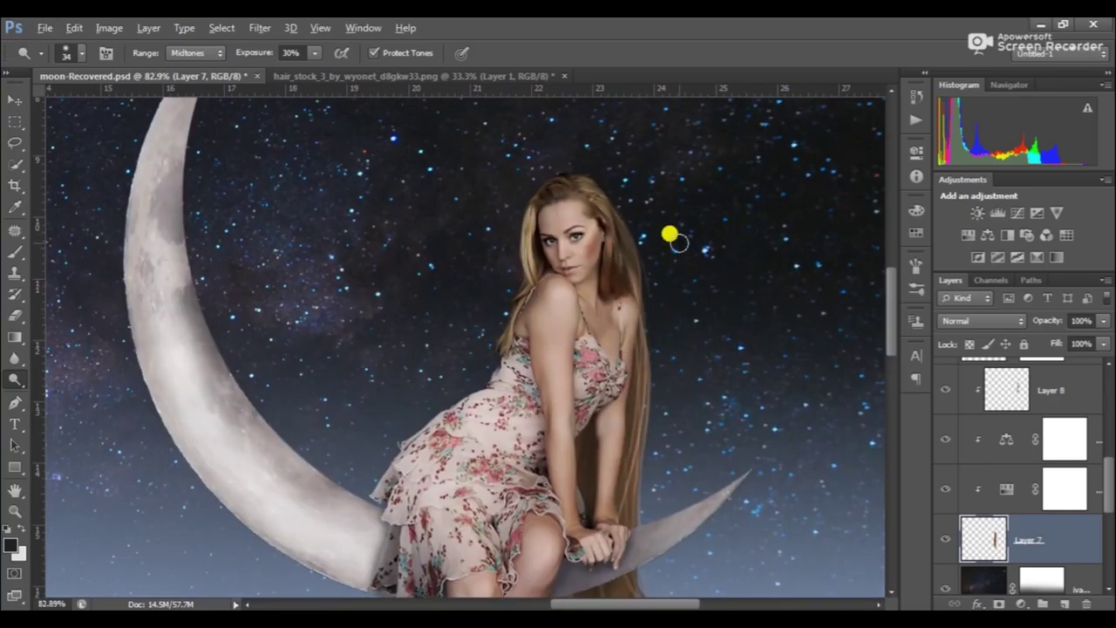
{"action": "scroll", "coordinate": [668, 235], "scroll_direction": "down", "scroll_amount": 3}
{"action": "scroll", "coordinate": [668, 341], "scroll_direction": "down", "scroll_amount": 1}
{"action": "scroll", "coordinate": [1021, 436], "scroll_direction": "up", "scroll_amount": 2}
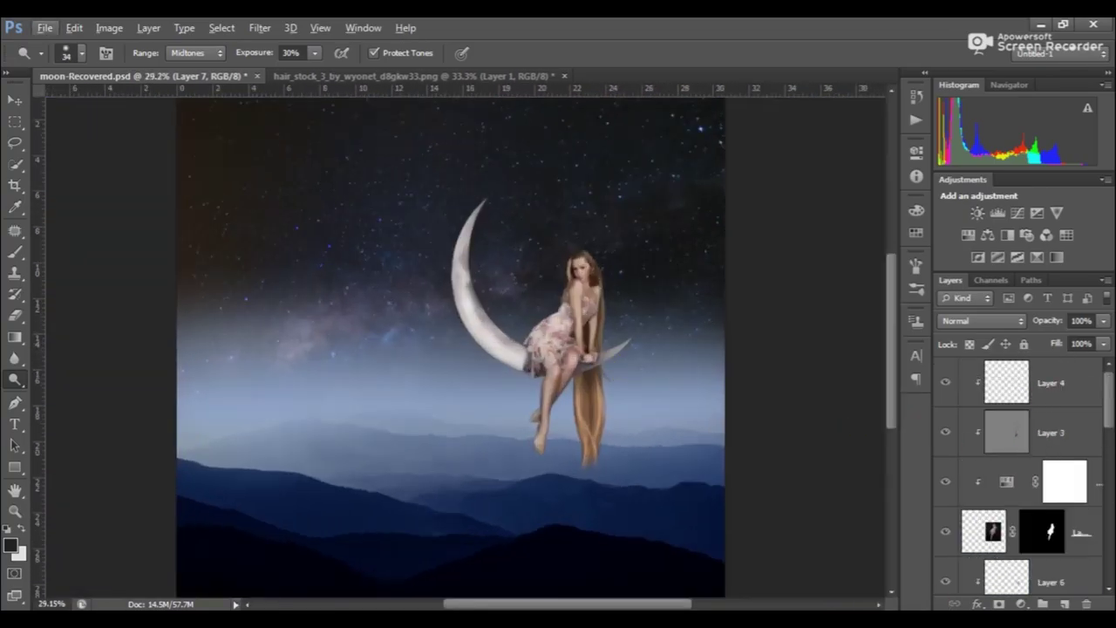
{"action": "scroll", "coordinate": [446, 313], "scroll_direction": "up", "scroll_amount": 1}
Step: Paint a soft glow around the crescent moon on a new Screen-mode layer with lowered opacity
{"action": "key", "text": "ctrl+shift+alt+n"}
{"action": "key", "text": "b"}
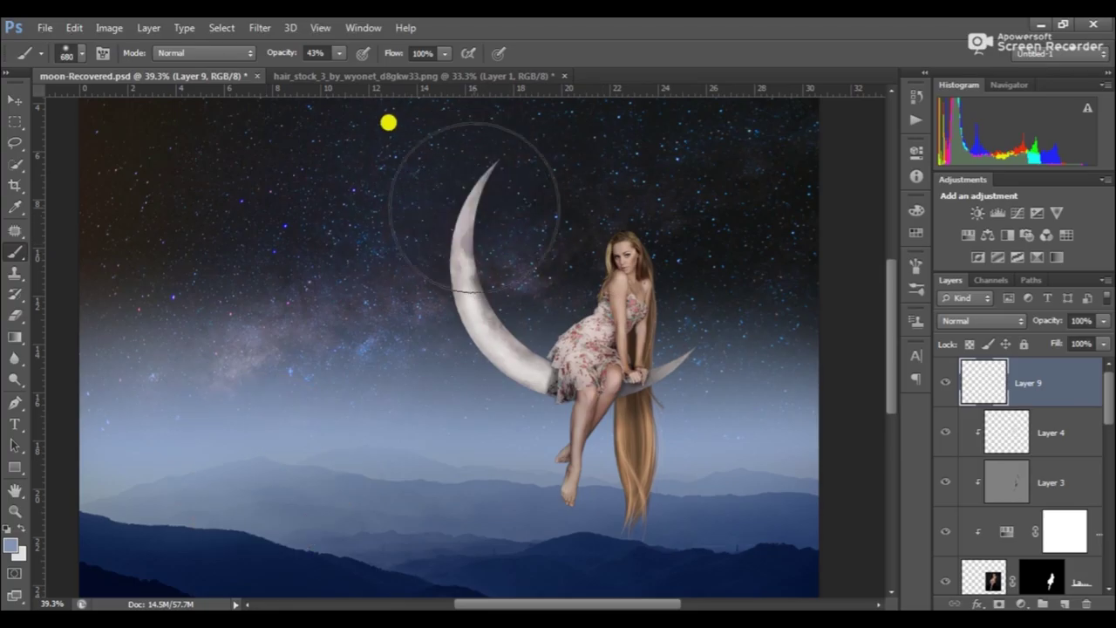
{"action": "scroll", "coordinate": [473, 205], "scroll_direction": "up", "scroll_amount": 1}
{"action": "scroll", "coordinate": [471, 348], "scroll_direction": "down", "scroll_amount": 1}
{"action": "left_click", "coordinate": [981, 320]}
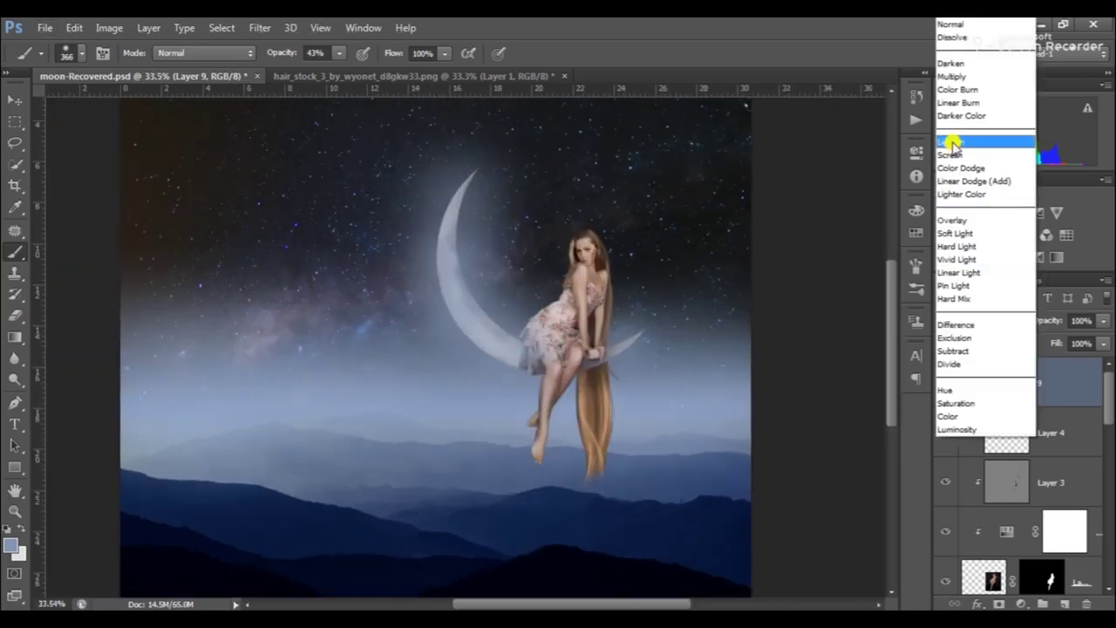
{"action": "left_click", "coordinate": [967, 144]}
{"action": "scroll", "coordinate": [382, 394], "scroll_direction": "up", "scroll_amount": 1}
{"action": "scroll", "coordinate": [622, 331], "scroll_direction": "down", "scroll_amount": 1}
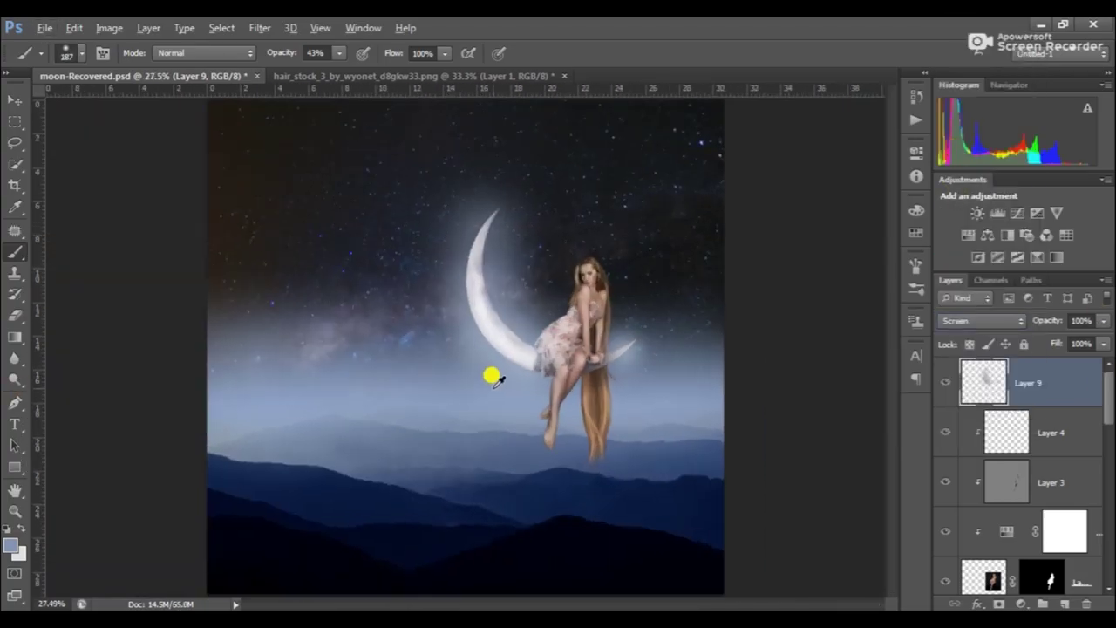
{"action": "scroll", "coordinate": [490, 374], "scroll_direction": "up", "scroll_amount": 1}
{"action": "left_click_drag", "start_coordinate": [1046, 320], "coordinate": [1025, 324]}
{"action": "scroll", "coordinate": [1028, 471], "scroll_direction": "down", "scroll_amount": 3}
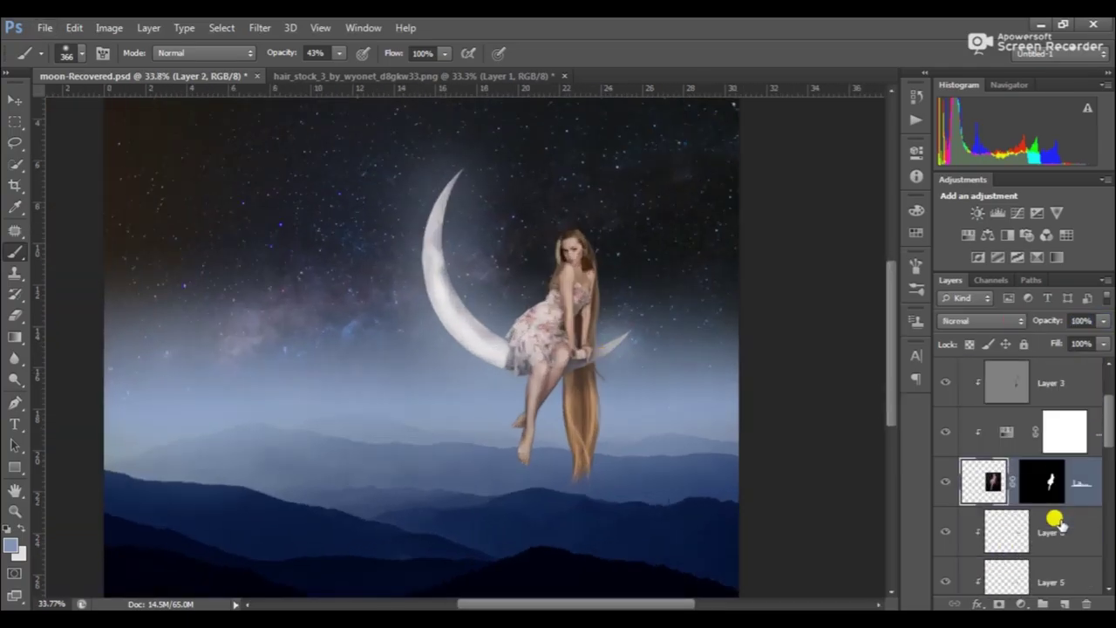
Step: Add Layer 10 at 50% opacity, fit the canvas on screen, and pick a small soft brush preset
{"action": "key", "text": "ctrl+shift+alt+n"}
{"action": "scroll", "coordinate": [523, 348], "scroll_direction": "down", "scroll_amount": 2}
{"action": "key", "text": "ctrl+0"}
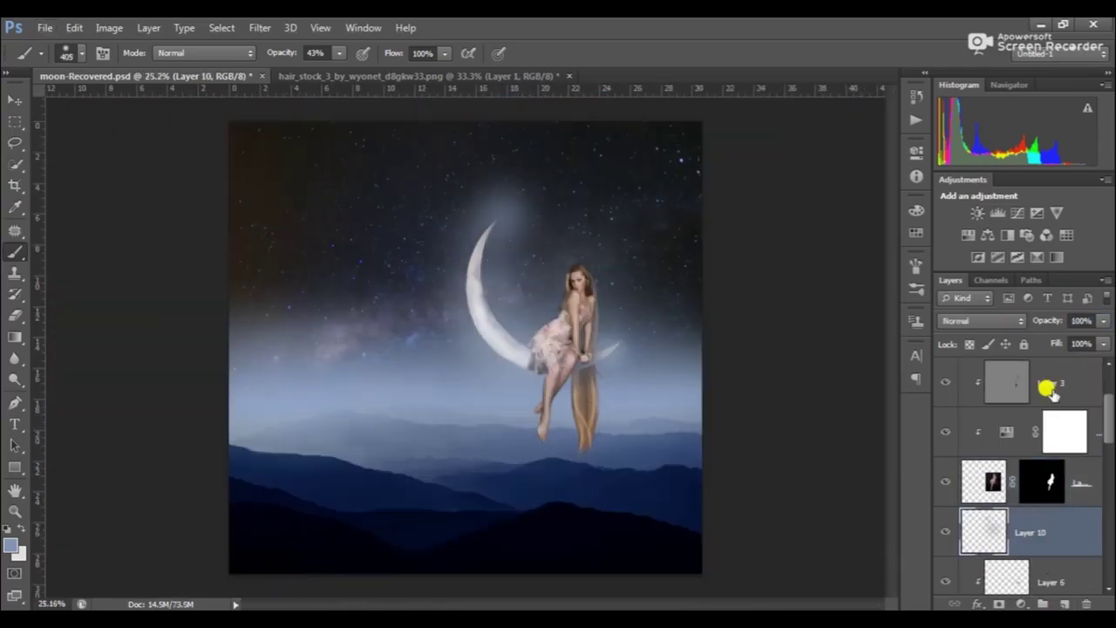
{"action": "left_click_drag", "start_coordinate": [1008, 319], "coordinate": [990, 321]}
{"action": "key", "text": "F5"}
{"action": "left_click", "coordinate": [660, 428]}
{"action": "left_click", "coordinate": [273, 54]}
{"action": "left_click", "coordinate": [968, 458]}
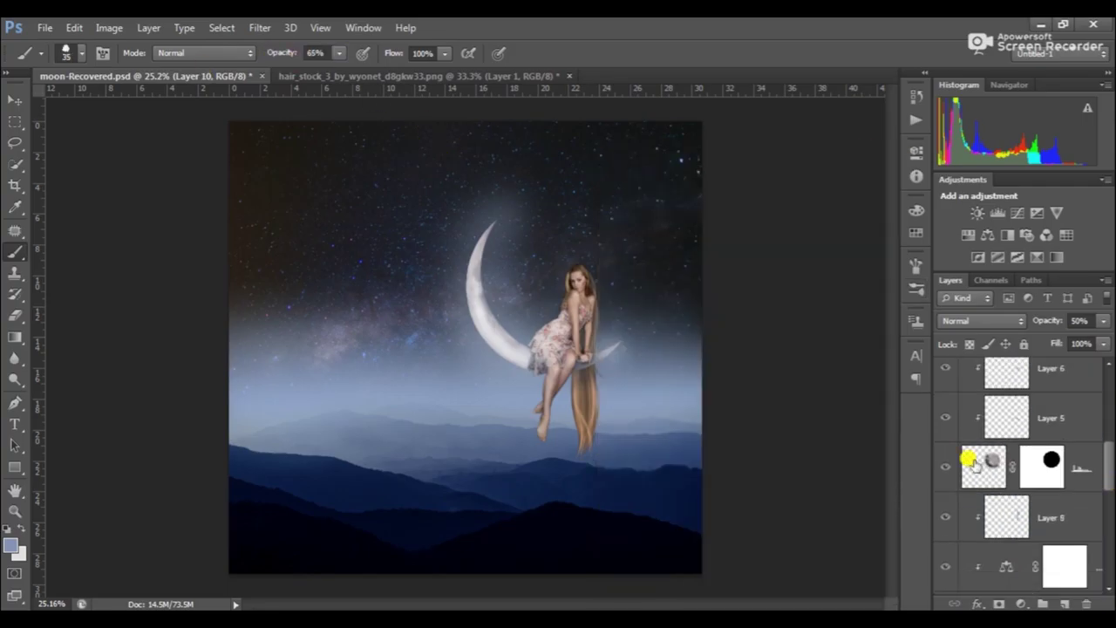
Step: Paint black on the moon's layer mask to chip away its left edge
{"action": "scroll", "coordinate": [418, 262], "scroll_direction": "up", "scroll_amount": 5}
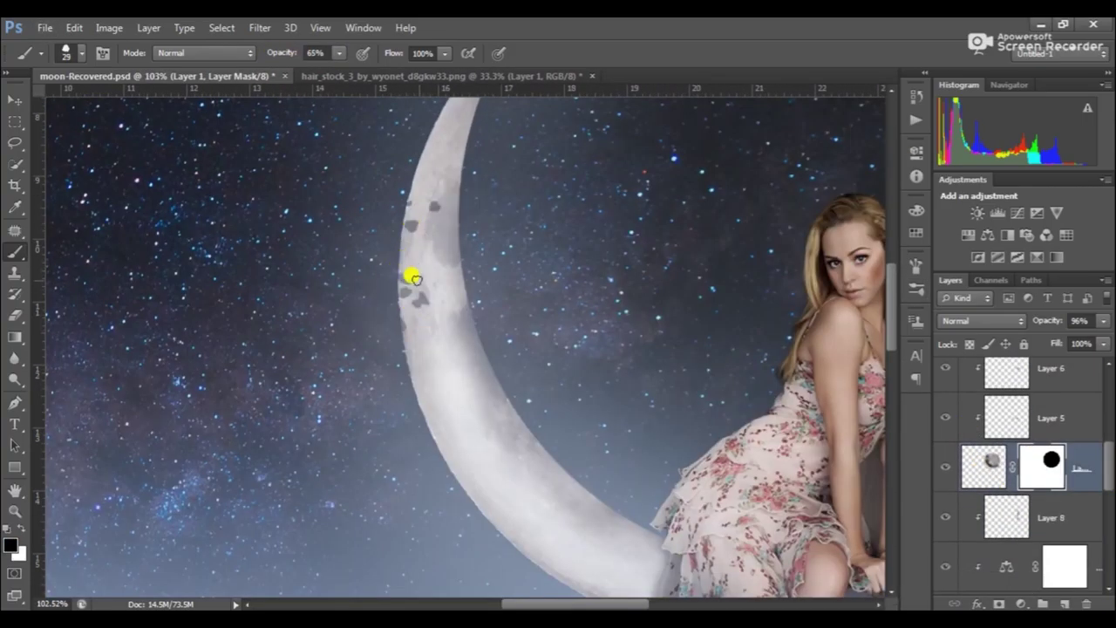
{"action": "scroll", "coordinate": [427, 393], "scroll_direction": "down", "scroll_amount": 2}
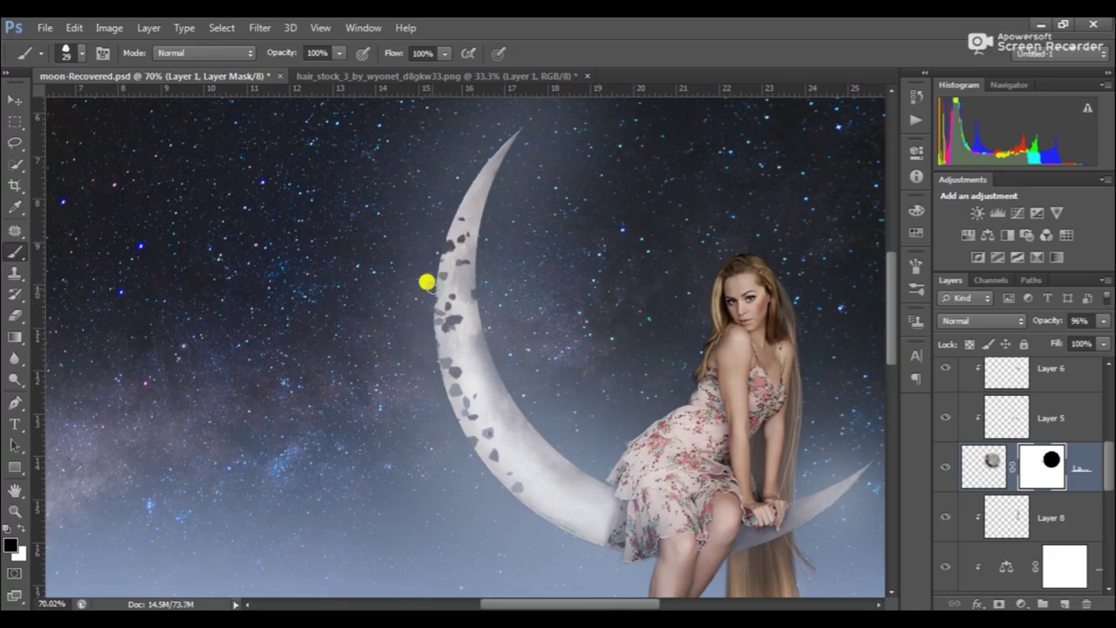
{"action": "scroll", "coordinate": [501, 397], "scroll_direction": "down", "scroll_amount": 1}
{"action": "scroll", "coordinate": [461, 311], "scroll_direction": "down", "scroll_amount": 1}
{"action": "scroll", "coordinate": [1039, 480], "scroll_direction": "up", "scroll_amount": 3}
Step: Paint white fragments on the top blank layer, drifting left of the moon into the sky
{"action": "left_click", "coordinate": [1037, 383]}
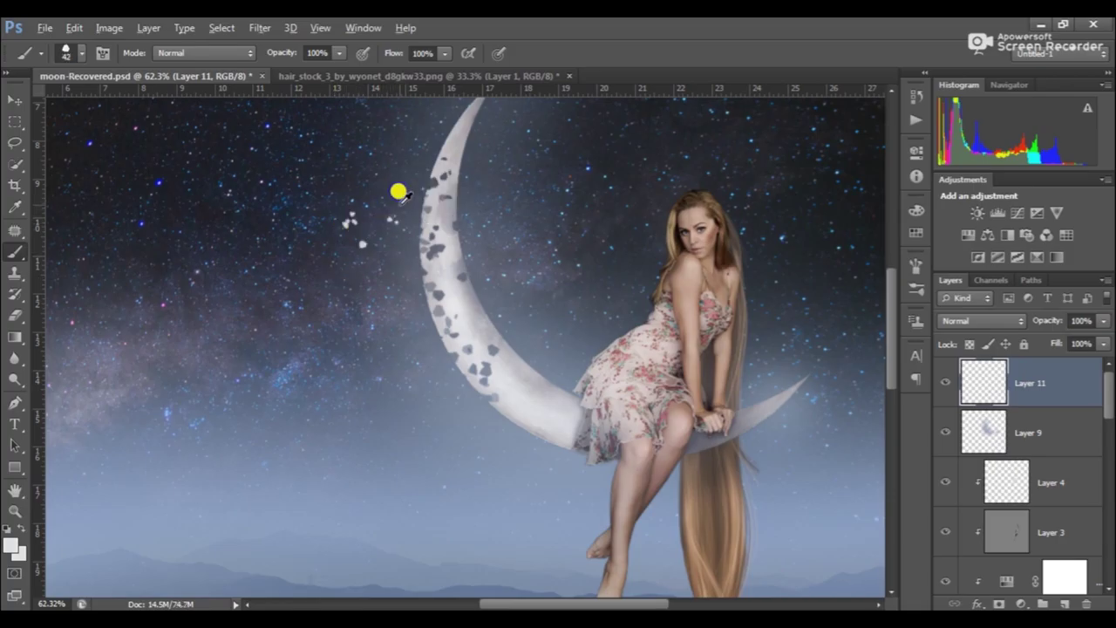
{"action": "scroll", "coordinate": [428, 282], "scroll_direction": "down", "scroll_amount": 3}
{"action": "scroll", "coordinate": [474, 315], "scroll_direction": "up", "scroll_amount": 2}
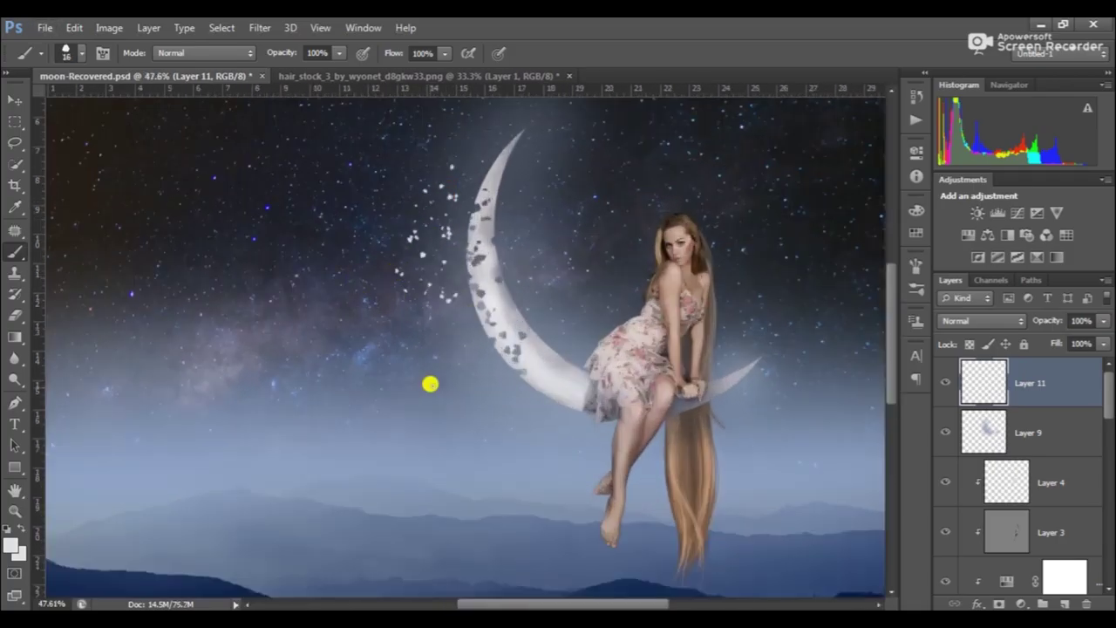
{"action": "left_click", "coordinate": [363, 253]}
{"action": "left_click", "coordinate": [444, 333]}
{"action": "left_click", "coordinate": [403, 351]}
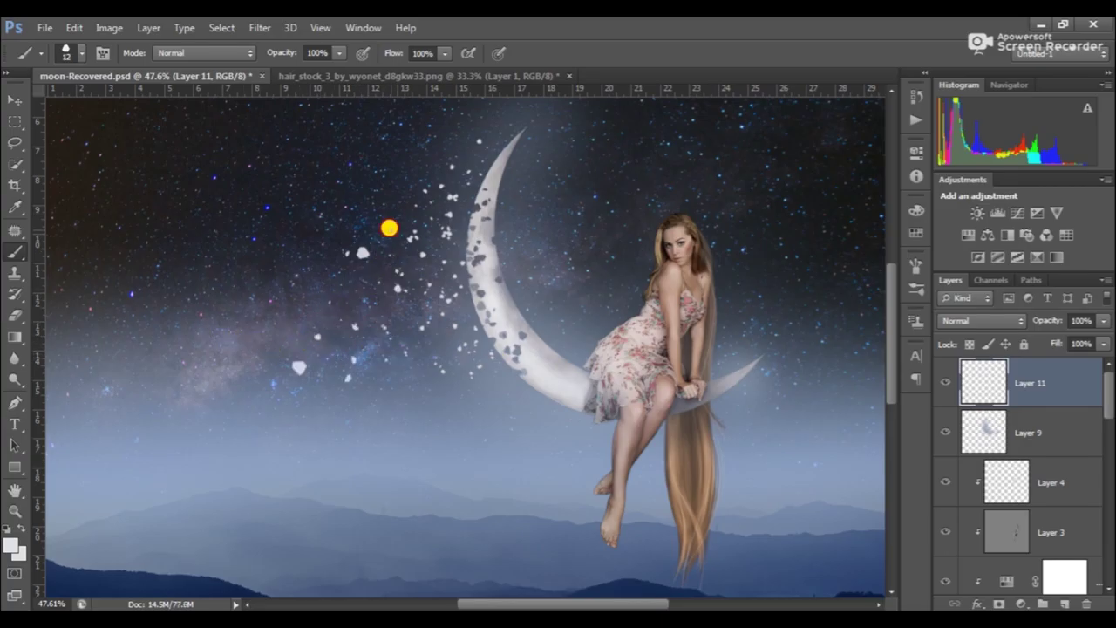
{"action": "scroll", "coordinate": [300, 294], "scroll_direction": "down", "scroll_amount": 2}
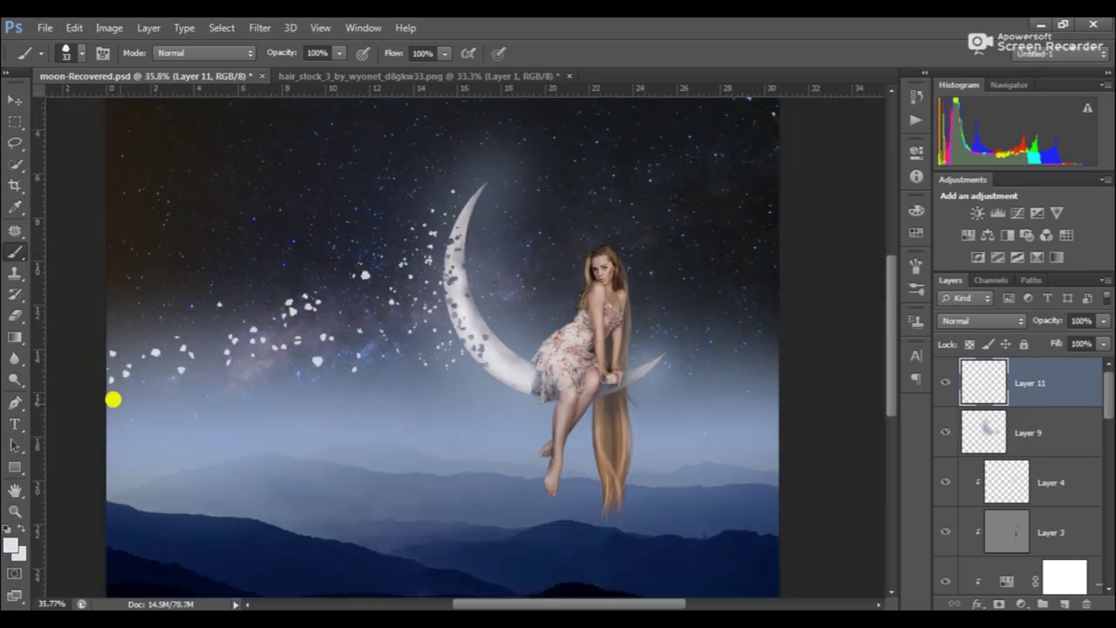
{"action": "scroll", "coordinate": [202, 371], "scroll_direction": "down", "scroll_amount": 1}
{"action": "left_click", "coordinate": [16, 143]}
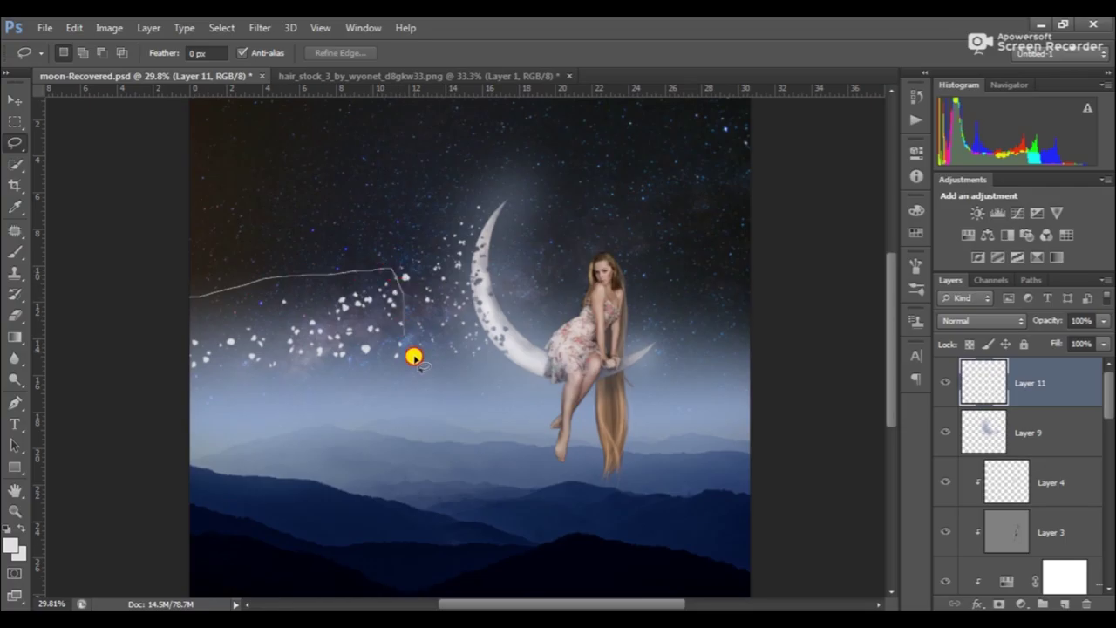
Step: Lasso the fragments left of the moon and streak them with Motion Blur twice
{"action": "left_click_drag", "start_coordinate": [403, 327], "coordinate": [191, 384]}
{"action": "left_click", "coordinate": [260, 27]}
{"action": "left_click", "coordinate": [506, 306]}
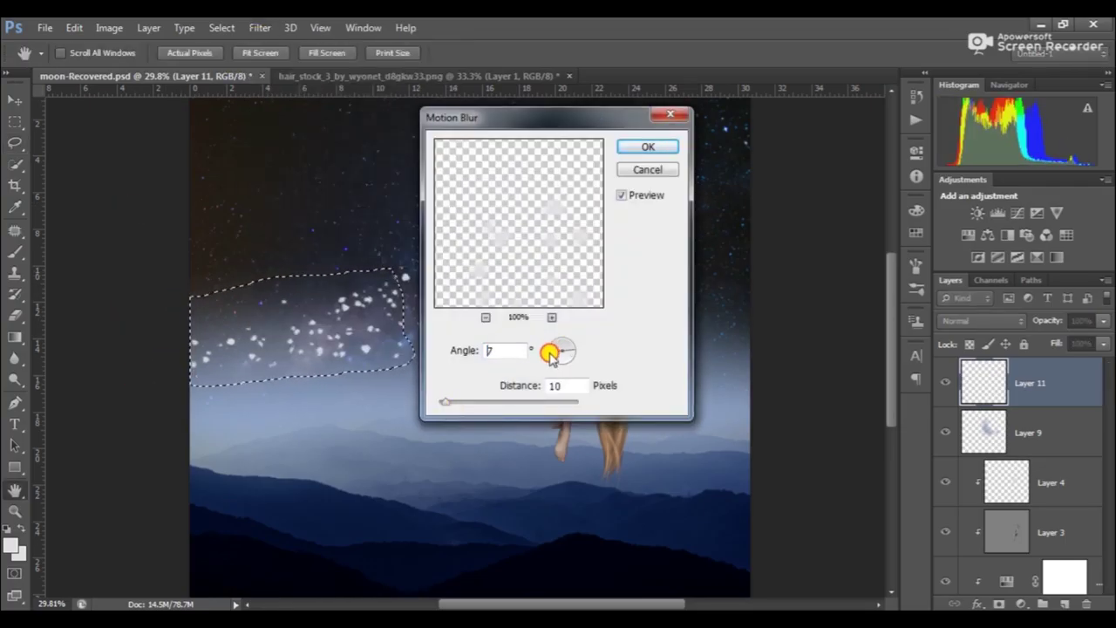
{"action": "key", "text": "Return"}
{"action": "scroll", "coordinate": [373, 242], "scroll_direction": "up", "scroll_amount": 2}
{"action": "left_click", "coordinate": [259, 27]}
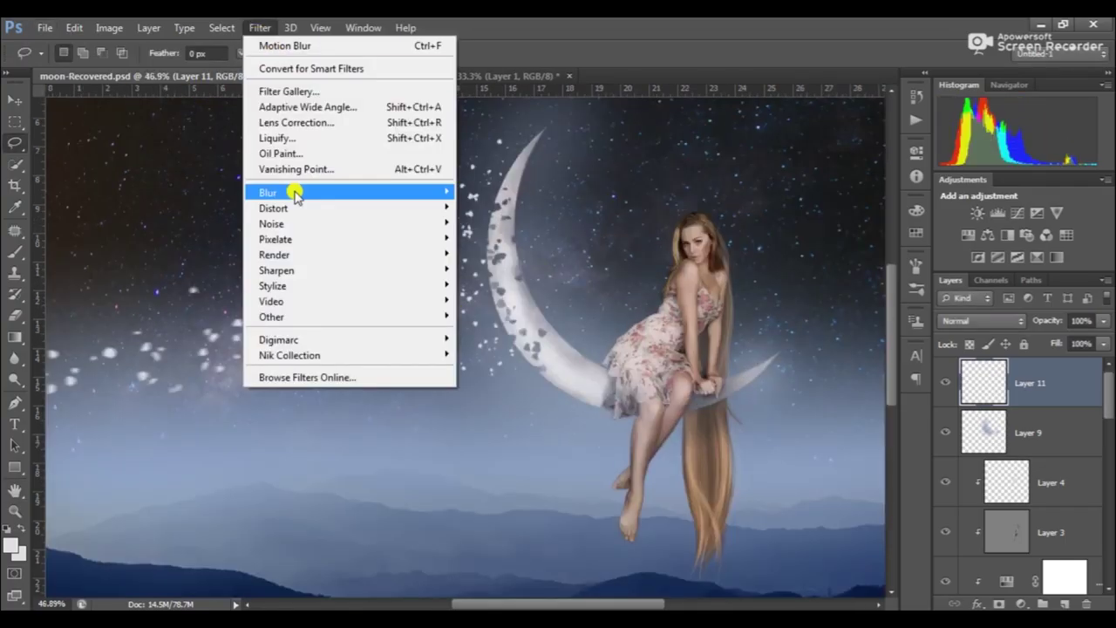
{"action": "left_click", "coordinate": [276, 48]}
{"action": "key", "text": "Return"}
{"action": "scroll", "coordinate": [575, 209], "scroll_direction": "down", "scroll_amount": 2}
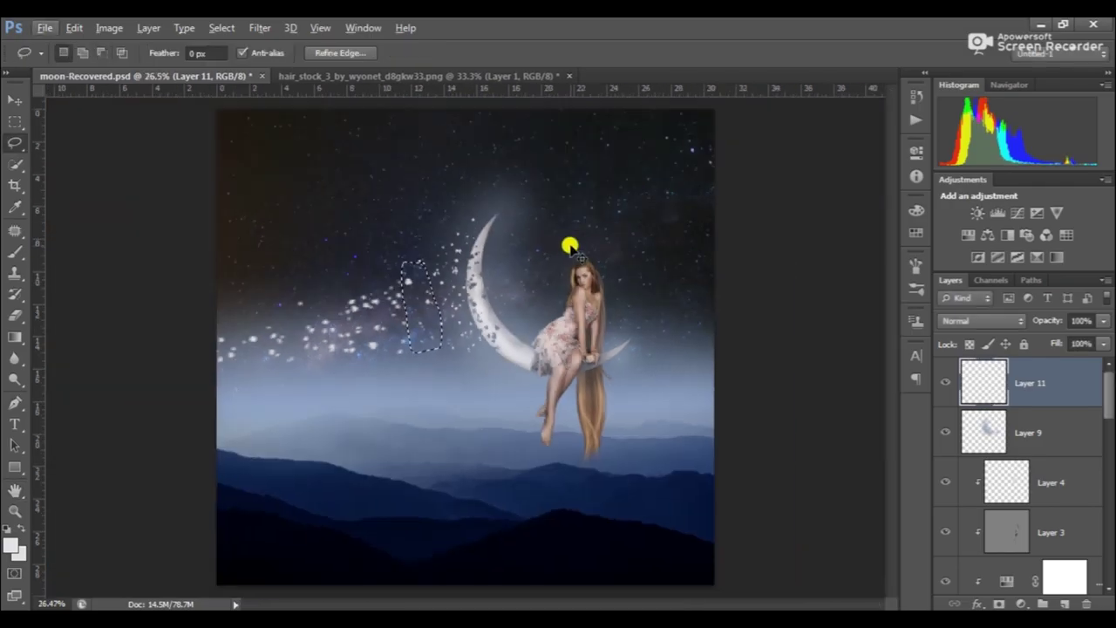
Step: Lasso the fragments near the moon and apply Motion Blur to them
{"action": "key", "text": "l"}
{"action": "scroll", "coordinate": [480, 323], "scroll_direction": "down", "scroll_amount": 1}
{"action": "scroll", "coordinate": [480, 324], "scroll_direction": "up", "scroll_amount": 4}
{"action": "left_click", "coordinate": [248, 27]}
{"action": "left_click", "coordinate": [277, 48]}
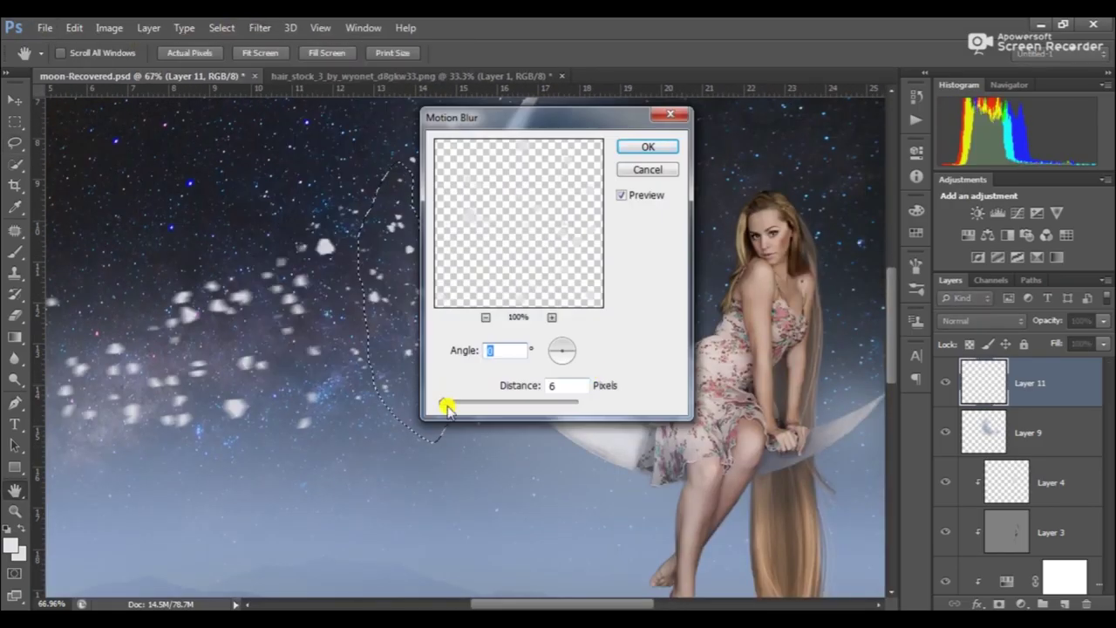
{"action": "key", "text": "Return"}
{"action": "scroll", "coordinate": [486, 241], "scroll_direction": "down", "scroll_amount": 2}
{"action": "scroll", "coordinate": [529, 349], "scroll_direction": "down", "scroll_amount": 1}
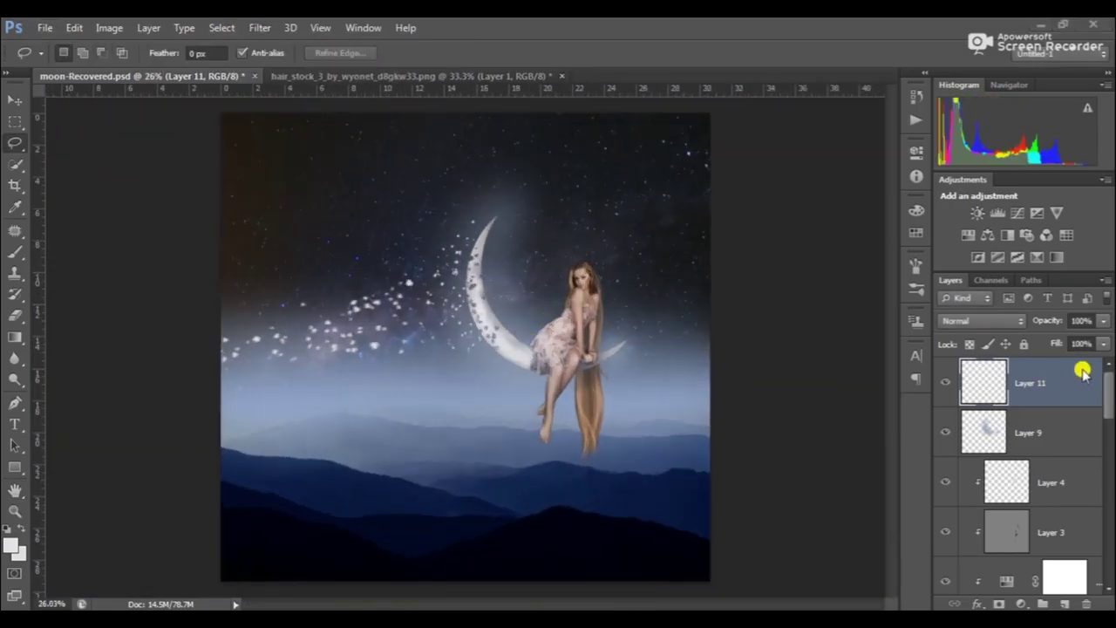
Step: Give the fragments layer (Layer 11) a white Outer Glow of size 16 px
{"action": "double_click", "coordinate": [1082, 372]}
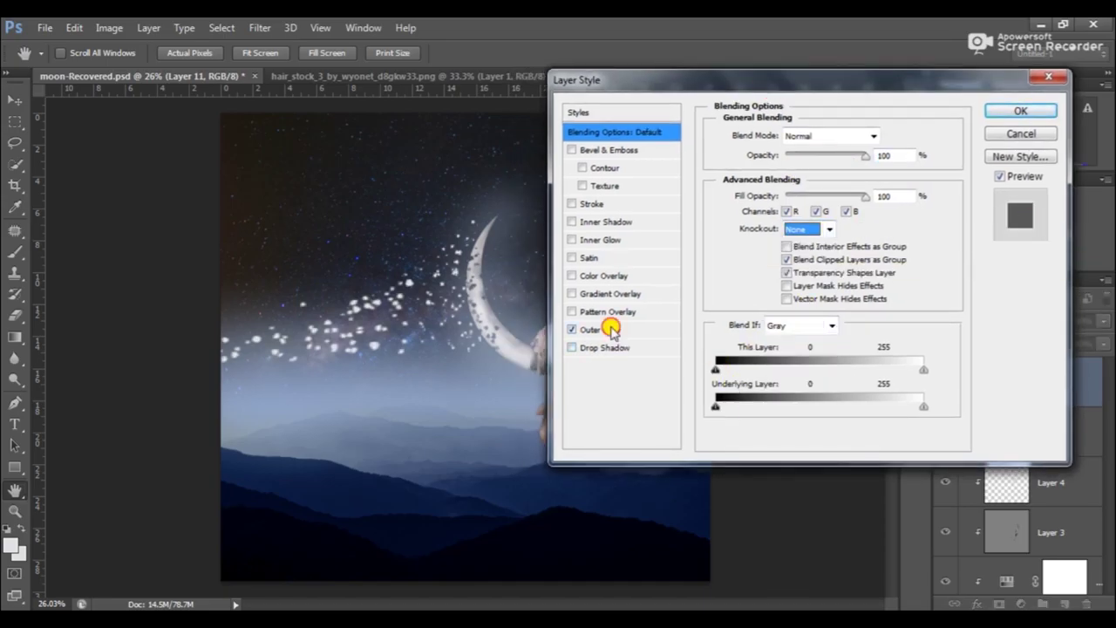
{"action": "left_click", "coordinate": [610, 329]}
{"action": "left_click", "coordinate": [756, 192]}
{"action": "key", "text": "Return"}
{"action": "left_click_drag", "start_coordinate": [802, 275], "coordinate": [783, 279]}
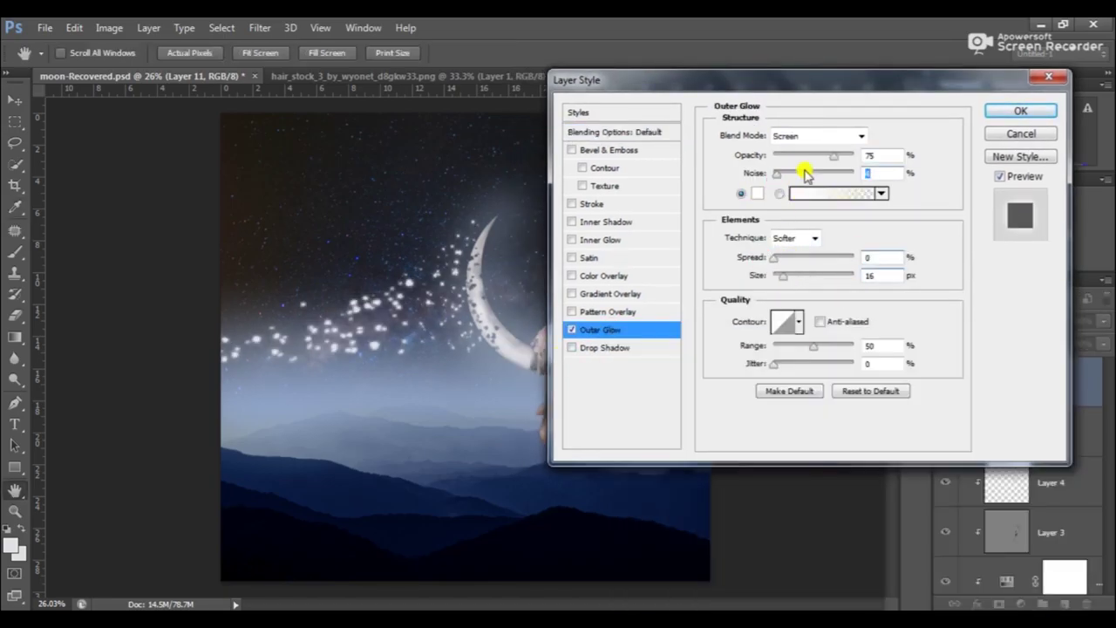
{"action": "left_click", "coordinate": [767, 259]}
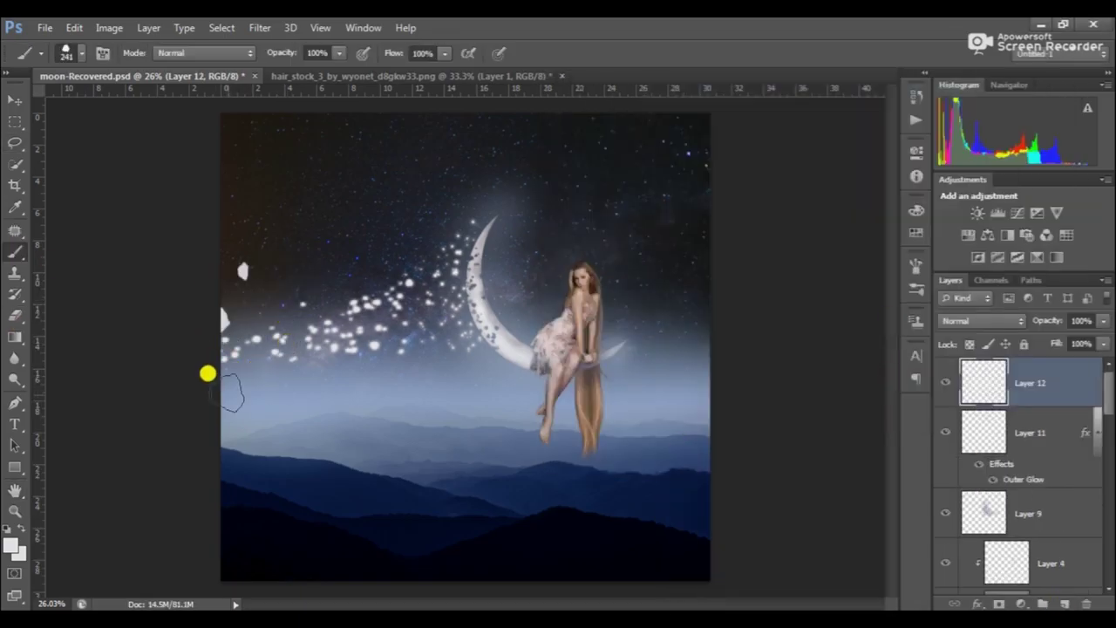
Step: Rotate Layer 12's large fragments about -15° and apply a 37-pixel Motion Blur
{"action": "key", "text": "ctrl+t"}
{"action": "mouse_move", "coordinate": [304, 269]}
{"action": "left_mouse_down"}
{"action": "mouse_move", "coordinate": [257, 369]}
{"action": "mouse_move", "coordinate": [310, 413]}
{"action": "mouse_move", "coordinate": [256, 369]}
{"action": "left_mouse_up"}
{"action": "key", "text": "Return"}
{"action": "left_click", "coordinate": [259, 28]}
{"action": "left_click", "coordinate": [488, 296]}
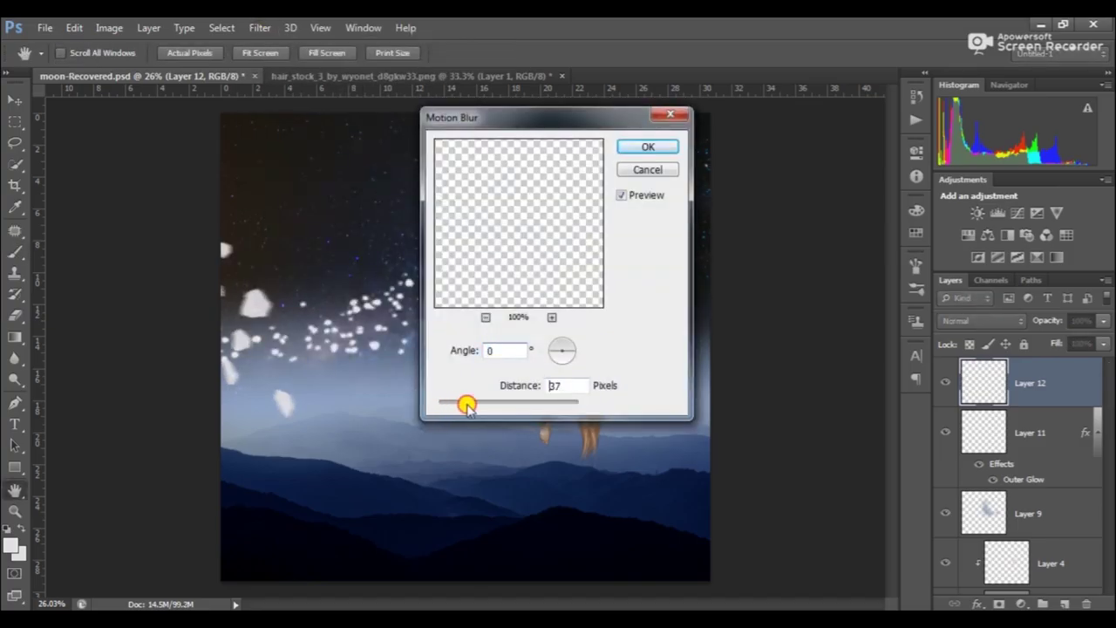
{"action": "left_click_drag", "start_coordinate": [471, 117], "coordinate": [771, 113]}
{"action": "key", "text": "Return"}
Step: Add an Outer Glow with enlarged size to Layer 12's fragments
{"action": "double_click", "coordinate": [1046, 369]}
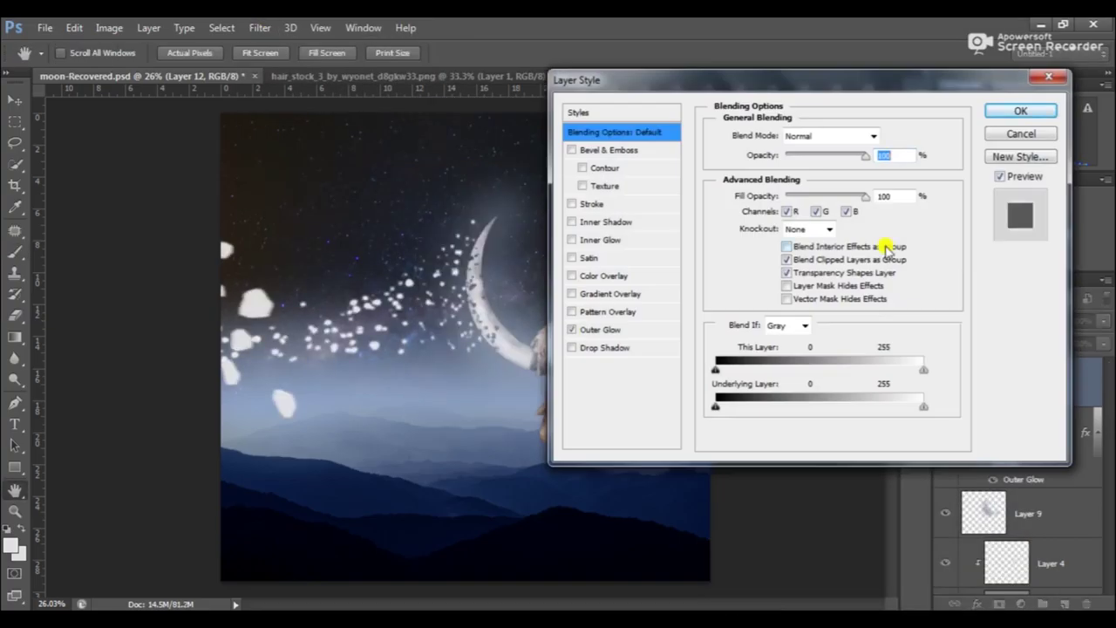
{"action": "left_click", "coordinate": [601, 329]}
{"action": "left_click", "coordinate": [756, 192]}
{"action": "left_click", "coordinate": [1039, 369]}
{"action": "left_click_drag", "start_coordinate": [785, 275], "coordinate": [798, 278]}
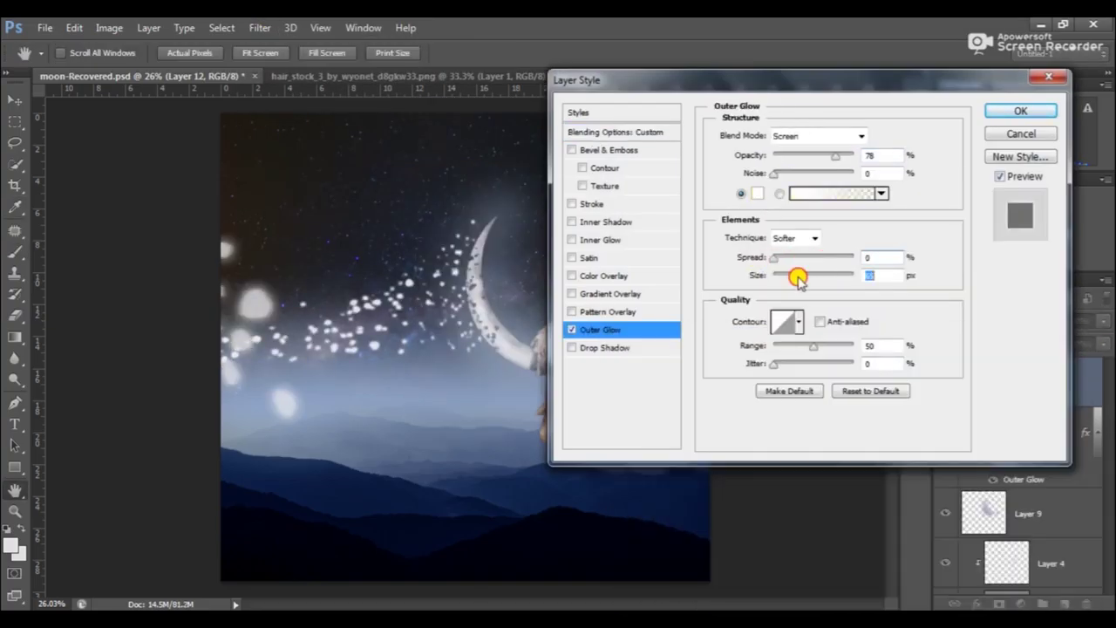
{"action": "left_click", "coordinate": [1020, 111]}
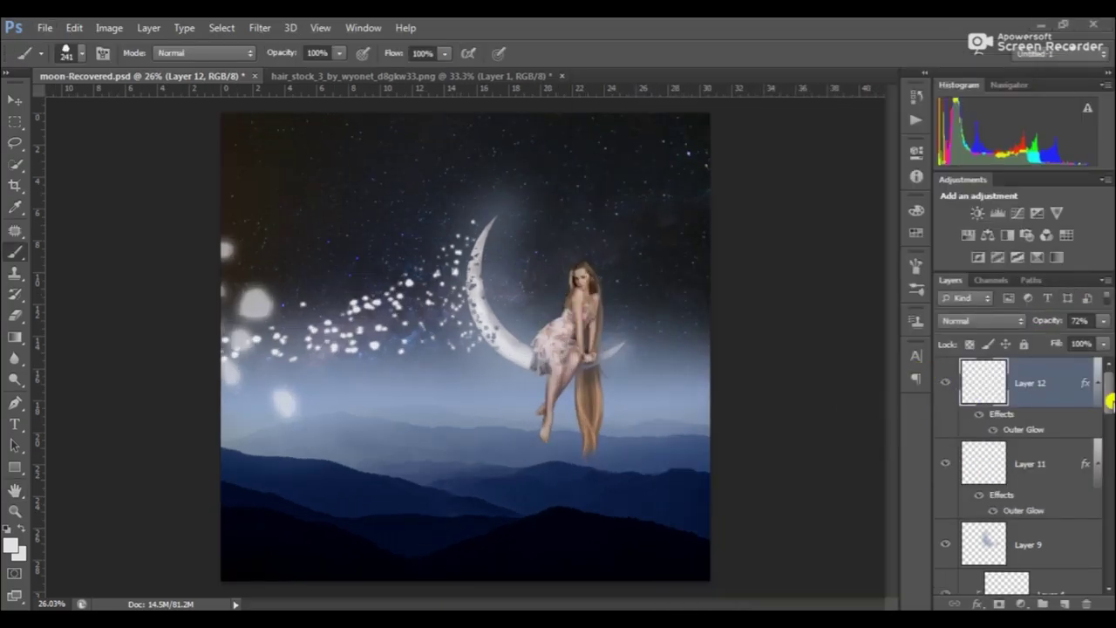
Step: Select the fragment layers together with the lower layers and scale them up slightly
{"action": "scroll", "coordinate": [1087, 436], "scroll_direction": "down", "scroll_amount": 5}
{"action": "left_click", "coordinate": [1029, 486], "text": "shift"}
{"action": "scroll", "coordinate": [1046, 393], "scroll_direction": "up", "scroll_amount": 5}
{"action": "key", "text": "ctrl+t"}
{"action": "left_click_drag", "start_coordinate": [709, 580], "coordinate": [718, 580]}
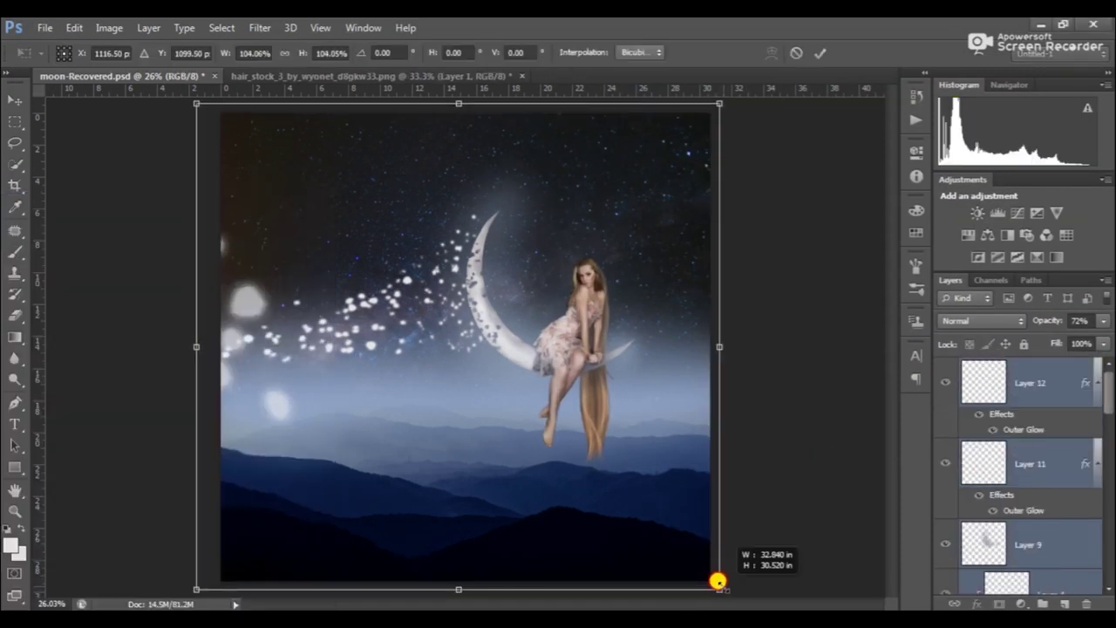
Step: Scale the layers slightly past the canvas edges, then add a Blue-channel Curves adjustment
{"action": "left_click_drag", "start_coordinate": [448, 341], "coordinate": [627, 391]}
{"action": "key", "text": "Return"}
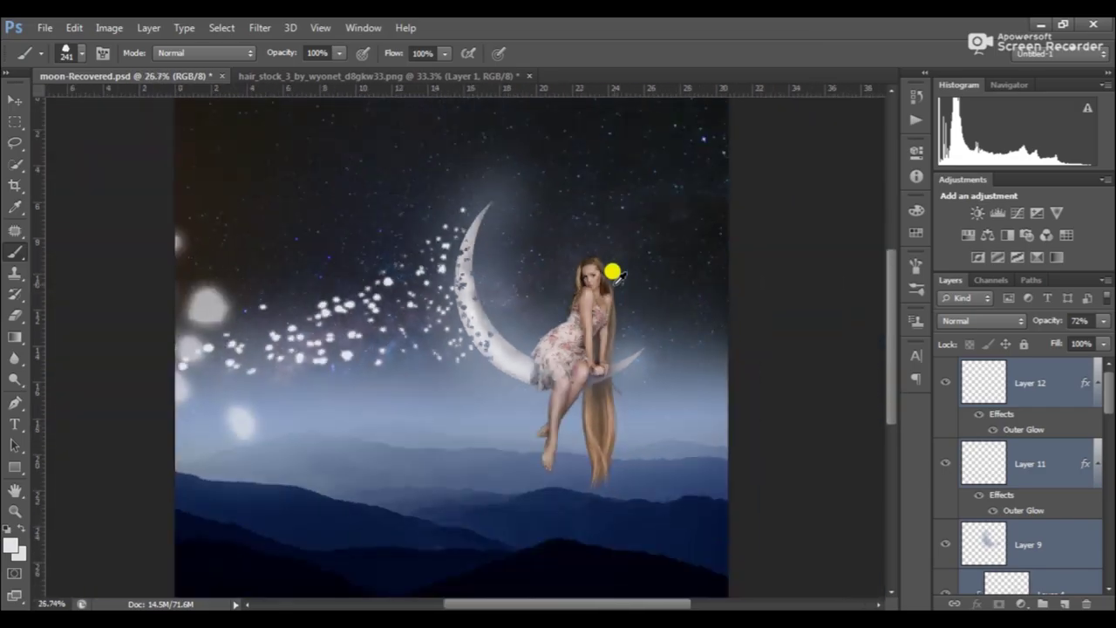
{"action": "left_click", "coordinate": [1020, 603]}
{"action": "left_click", "coordinate": [973, 348]}
{"action": "left_click", "coordinate": [796, 212]}
{"action": "left_click", "coordinate": [789, 262]}
Step: Add Color Lookup adjustments using FoggyNight.3DL and Moonlight.3DL
{"action": "left_click", "coordinate": [1020, 604]}
{"action": "left_click", "coordinate": [1009, 500]}
{"action": "left_click", "coordinate": [837, 190]}
{"action": "left_click", "coordinate": [847, 411]}
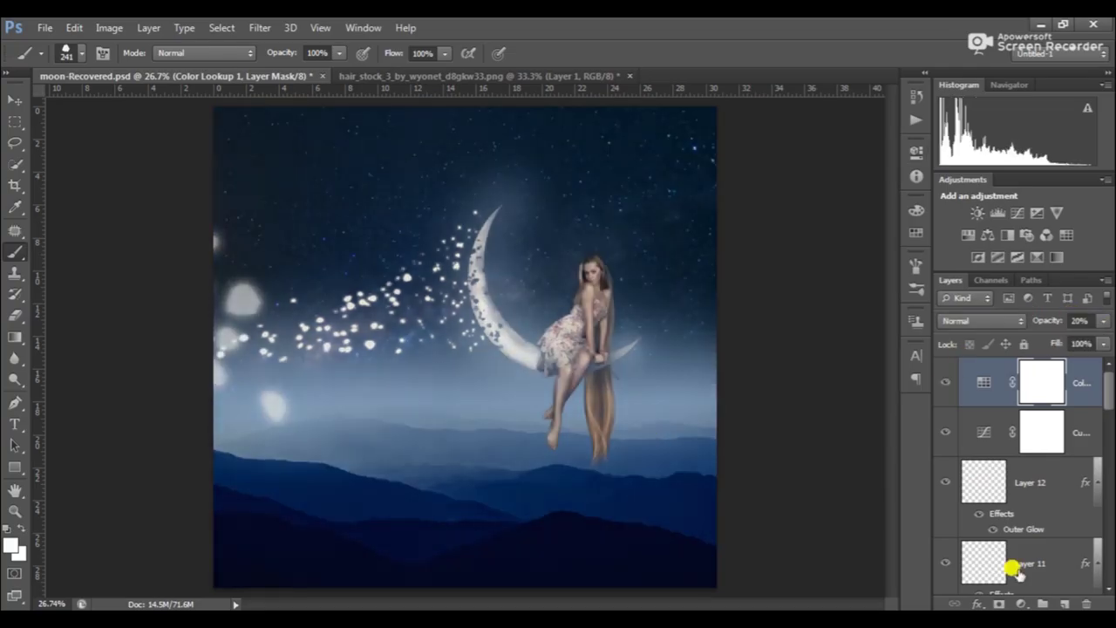
{"action": "left_click", "coordinate": [836, 191]}
{"action": "left_click", "coordinate": [822, 473]}
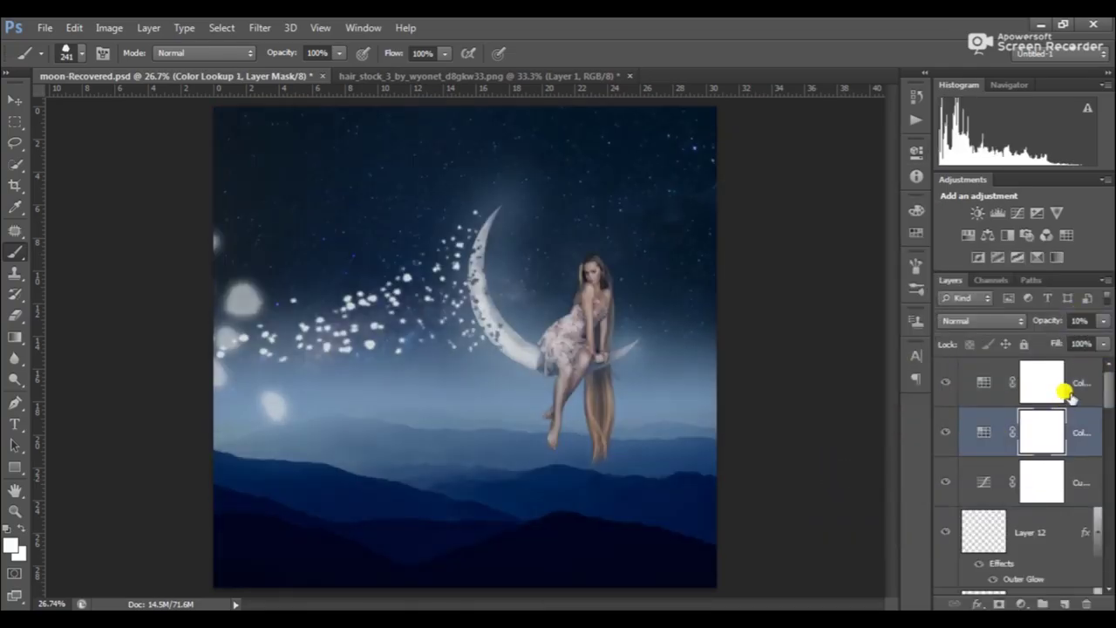
Step: Add a Crisp_Warm colour lookup at 20% opacity, then a Selective Color adjustment
{"action": "left_click", "coordinate": [836, 191]}
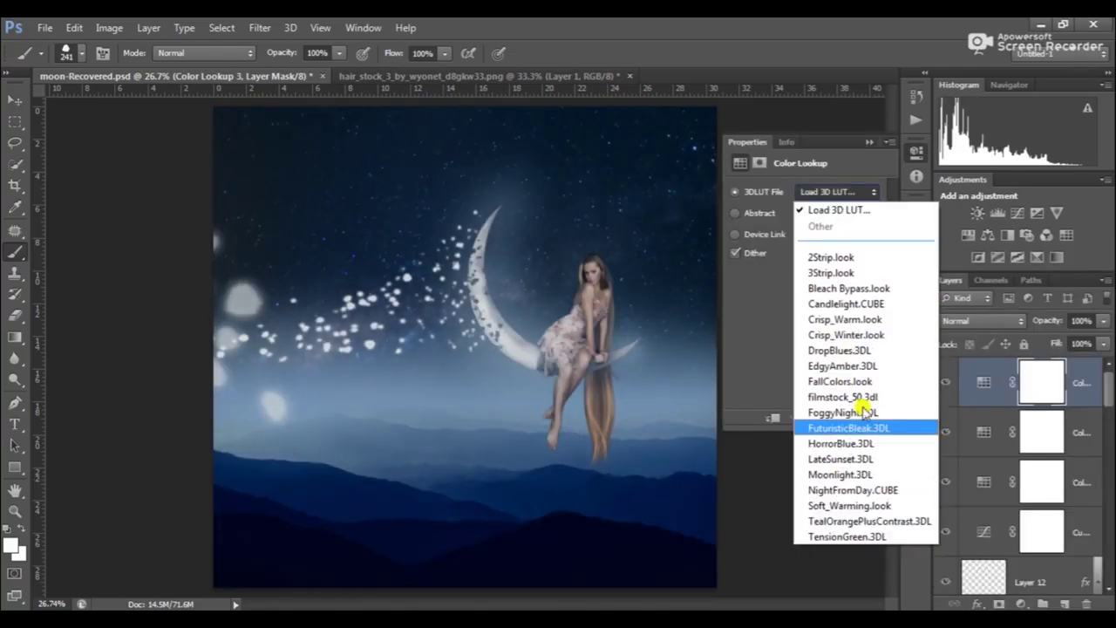
{"action": "left_click", "coordinate": [847, 320]}
{"action": "left_click", "coordinate": [869, 142]}
{"action": "left_click_drag", "start_coordinate": [1081, 320], "coordinate": [1064, 320]}
{"action": "key", "text": "ctrl+minus"}
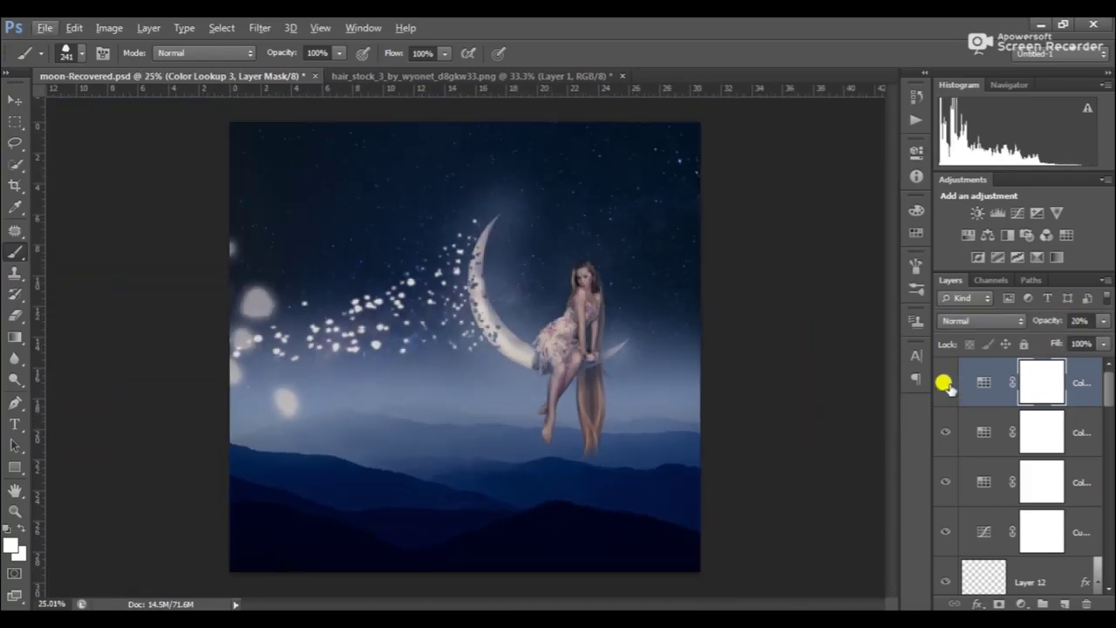
{"action": "left_click", "coordinate": [1055, 256]}
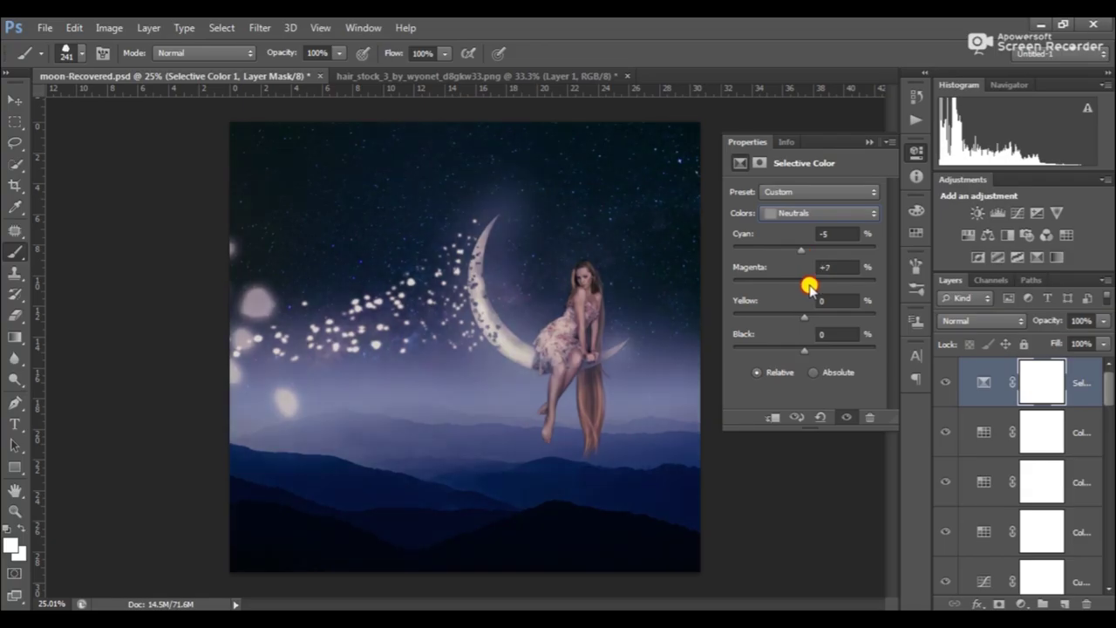
Step: Adjust Selective Color Whites (Cyan +20, Magenta -17, Yellow -33), stamp a merged layer, and add noise
{"action": "left_click", "coordinate": [820, 212]}
{"action": "left_click", "coordinate": [802, 316]}
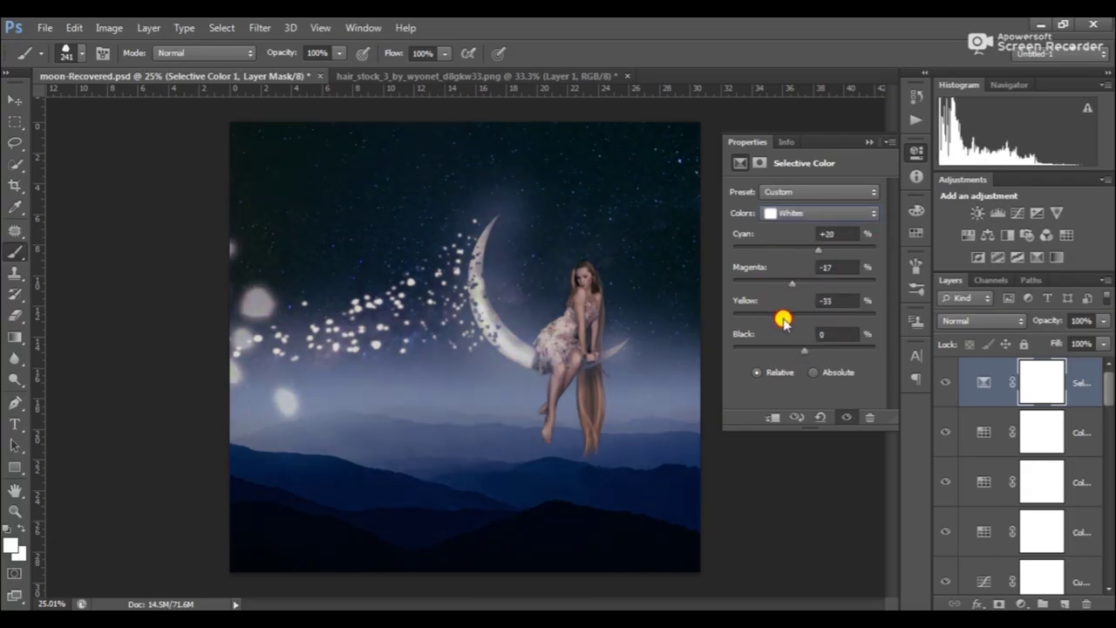
{"action": "left_click", "coordinate": [869, 141]}
{"action": "key", "text": "ctrl+shift+alt+e"}
{"action": "key", "text": "ctrl+alt+f"}
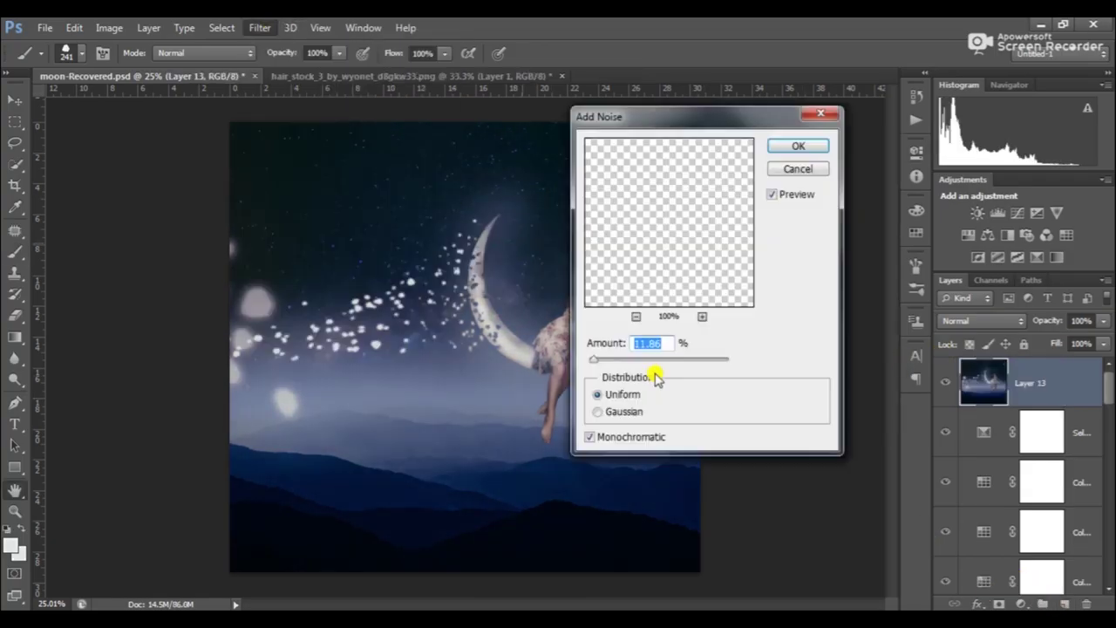